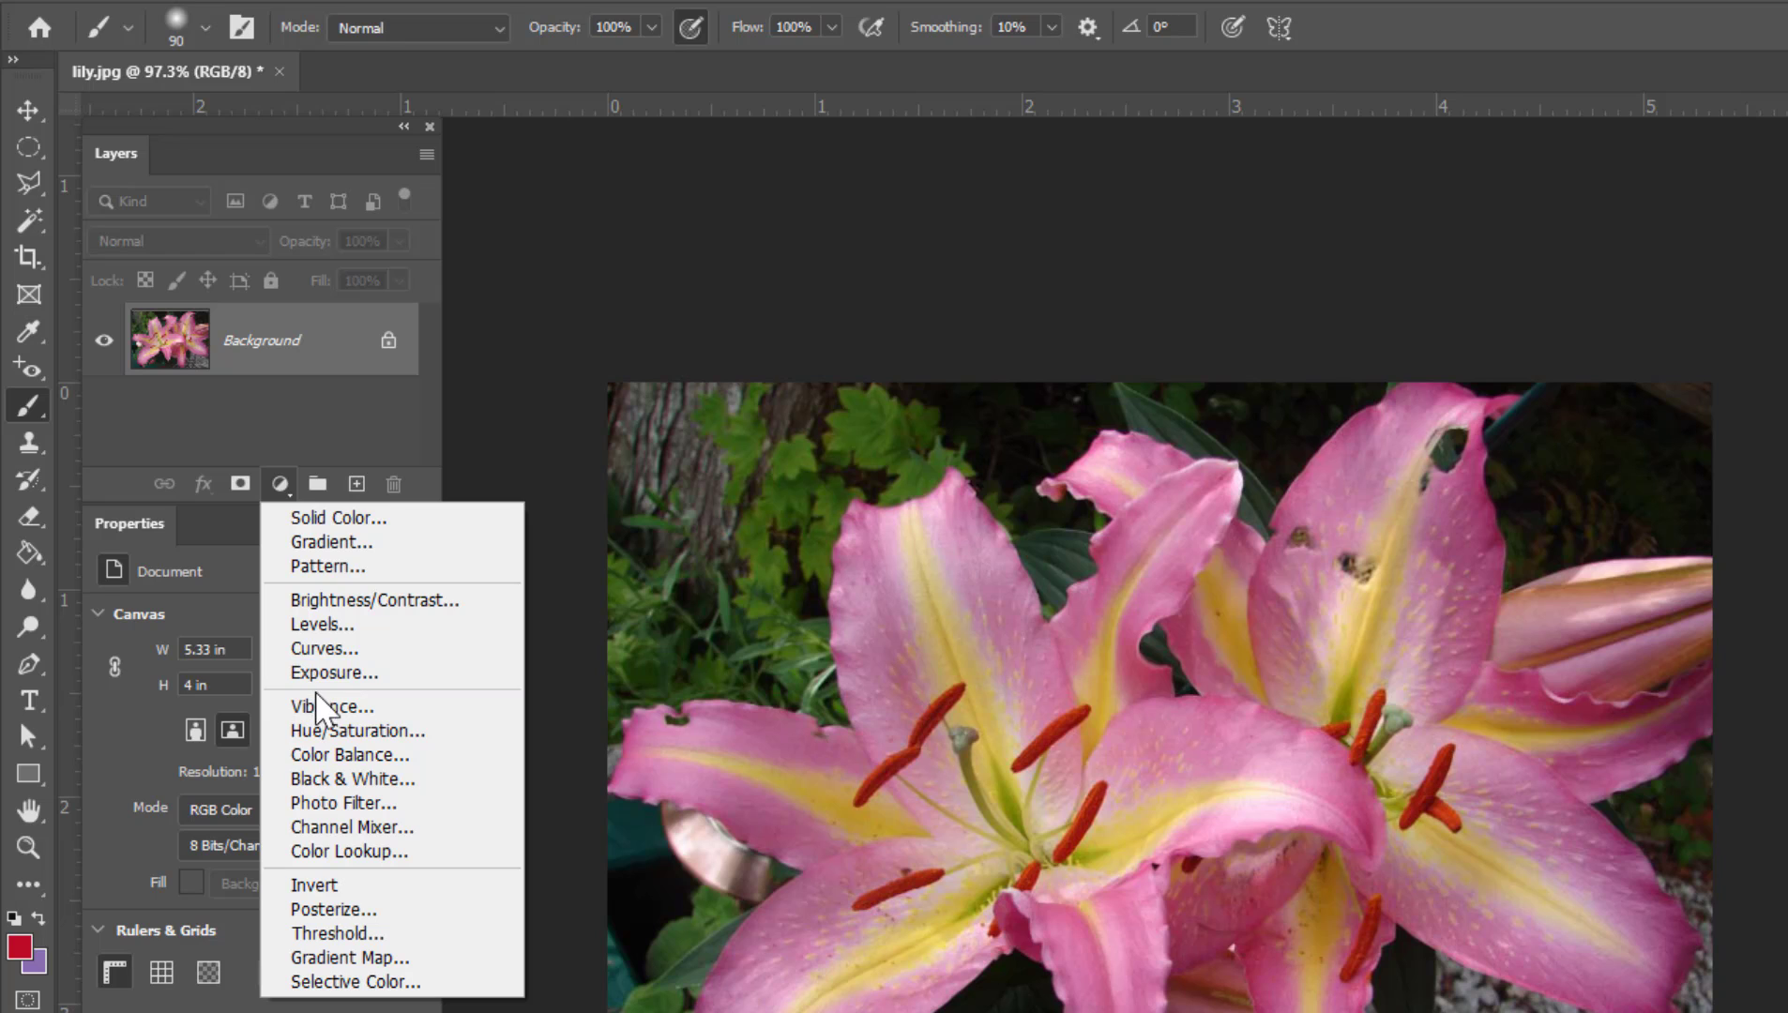
- Add a Black & White adjustment layer above the lily photo and try adjusting its tones directly on the petals
{"action": "left_click", "coordinate": [319, 777]}
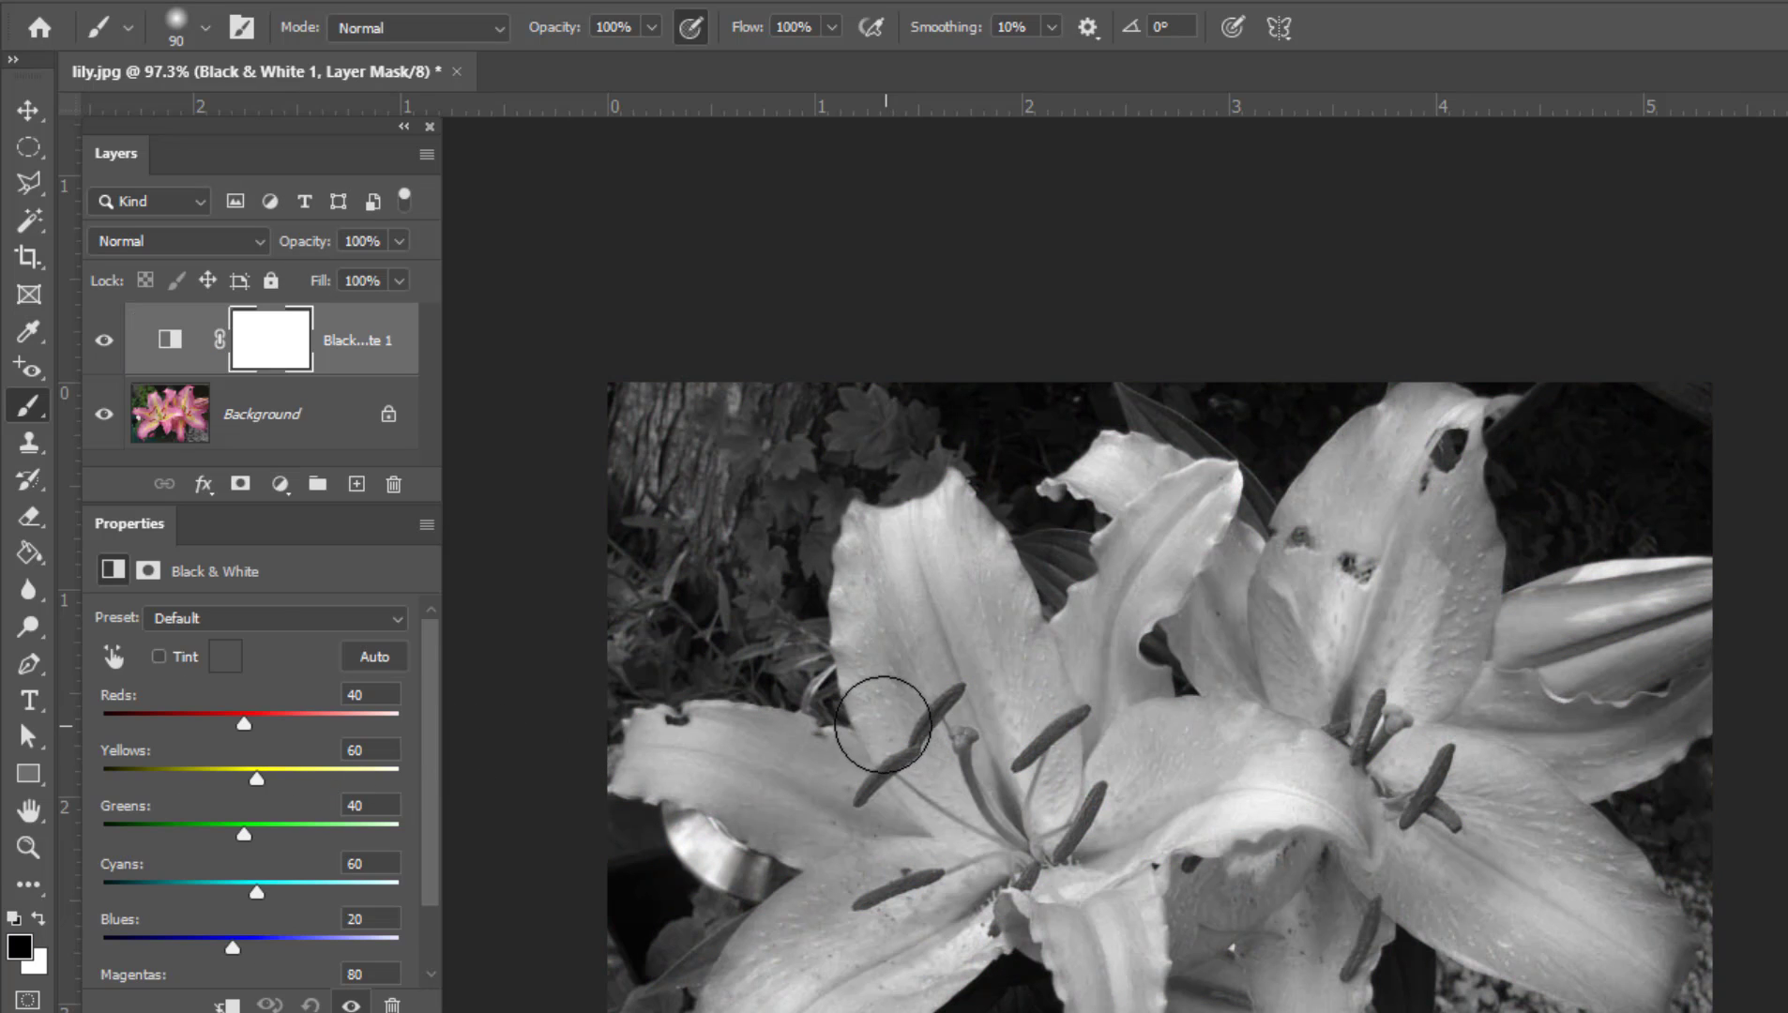
{"action": "left_click", "coordinate": [113, 661]}
{"action": "left_click_drag", "start_coordinate": [952, 638], "coordinate": [901, 638]}
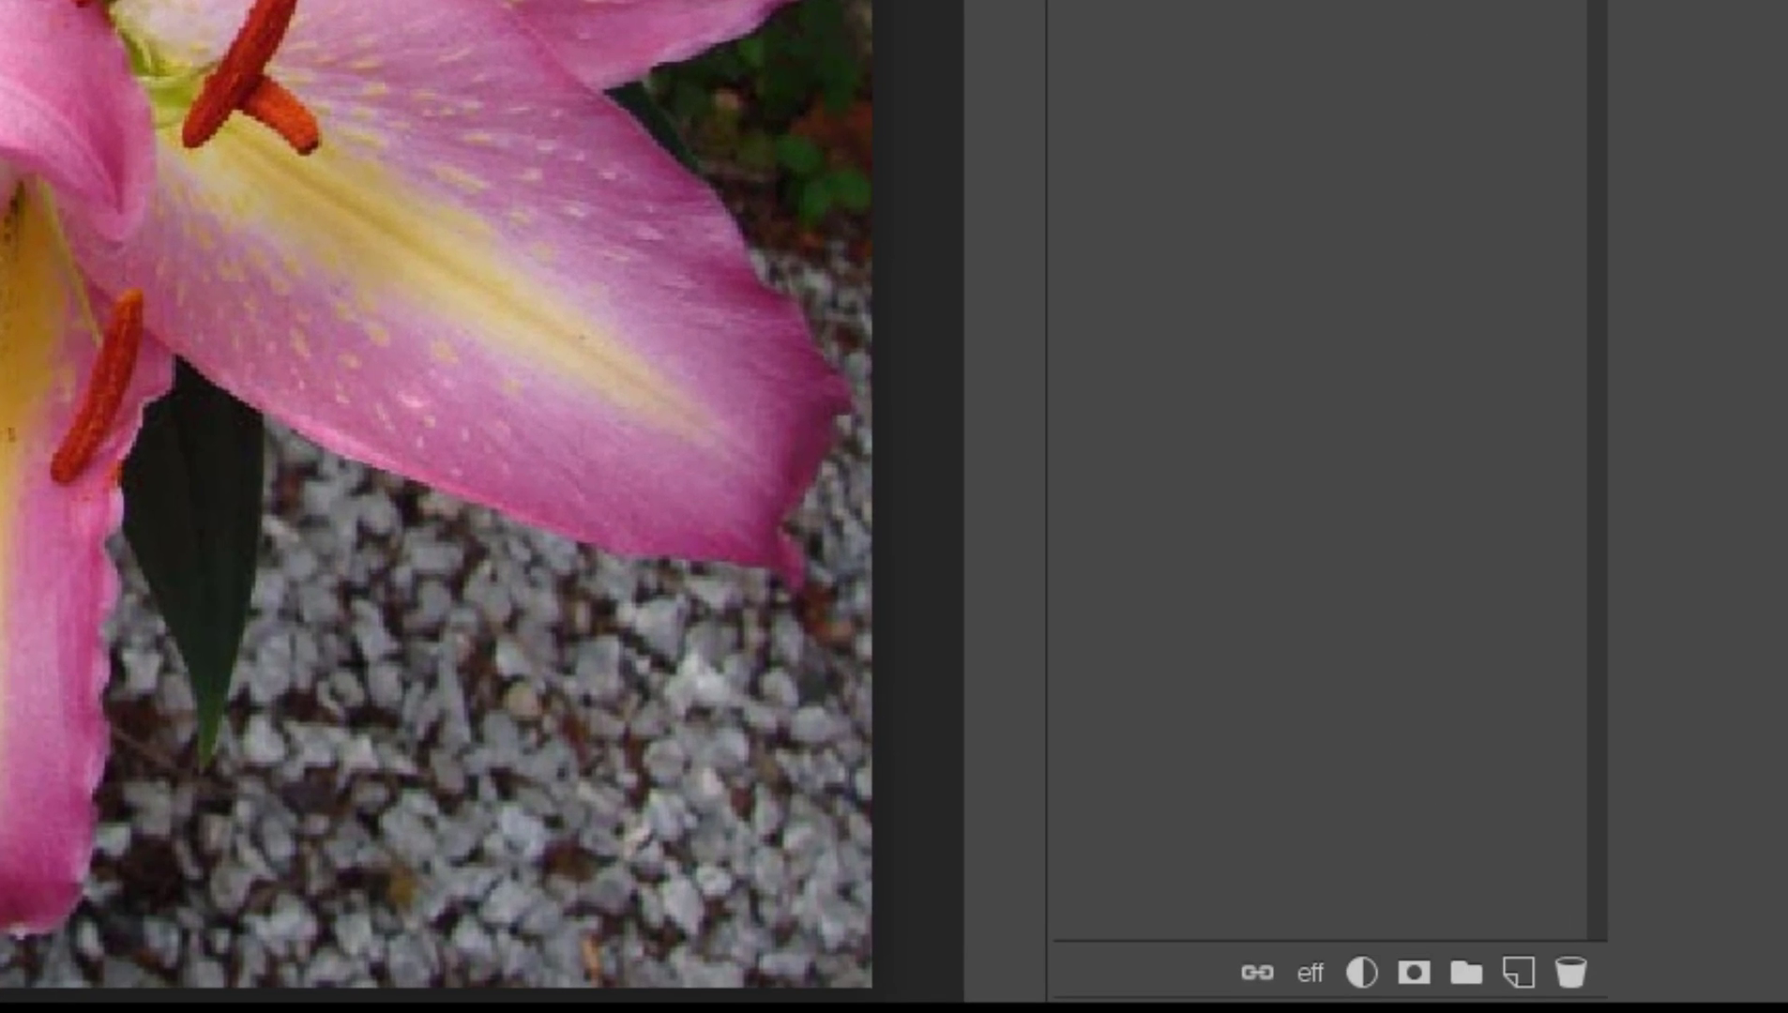
- In Photopea, add a Black & White adjustment layer to the lily photo with Cyan at 88 and Magenta at 13
{"action": "left_click", "coordinate": [1362, 972]}
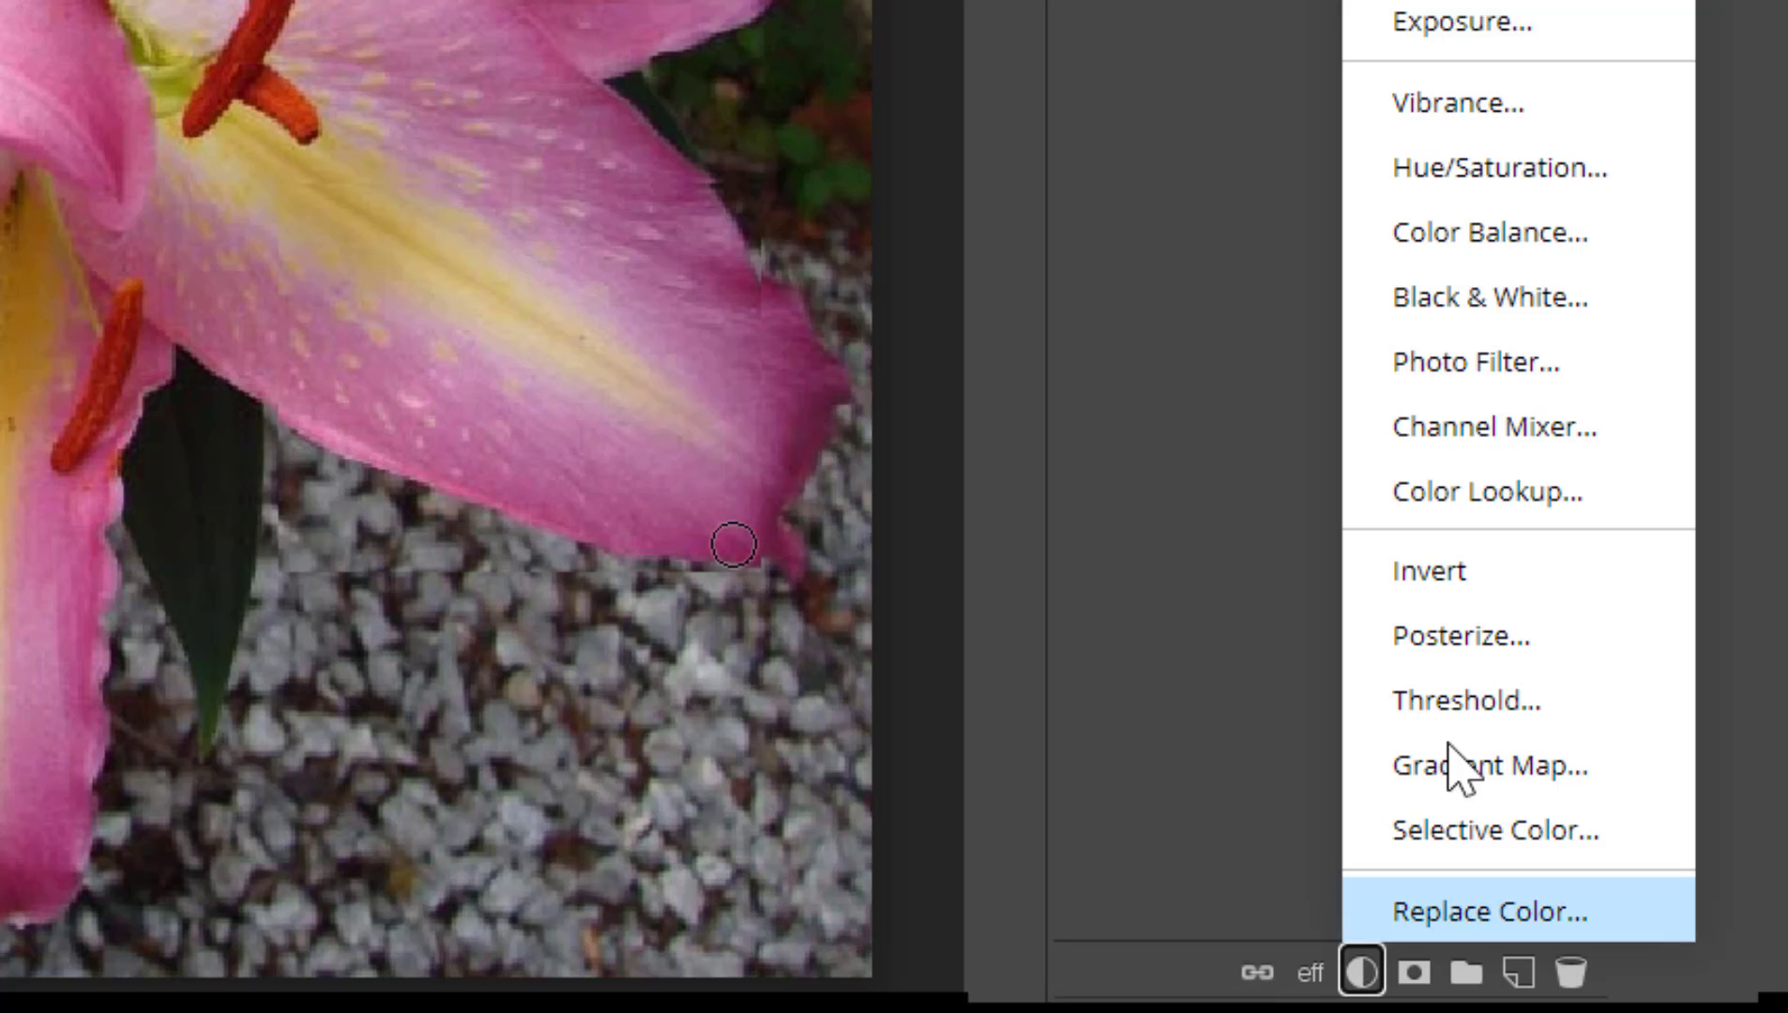
{"action": "left_click", "coordinate": [1400, 305]}
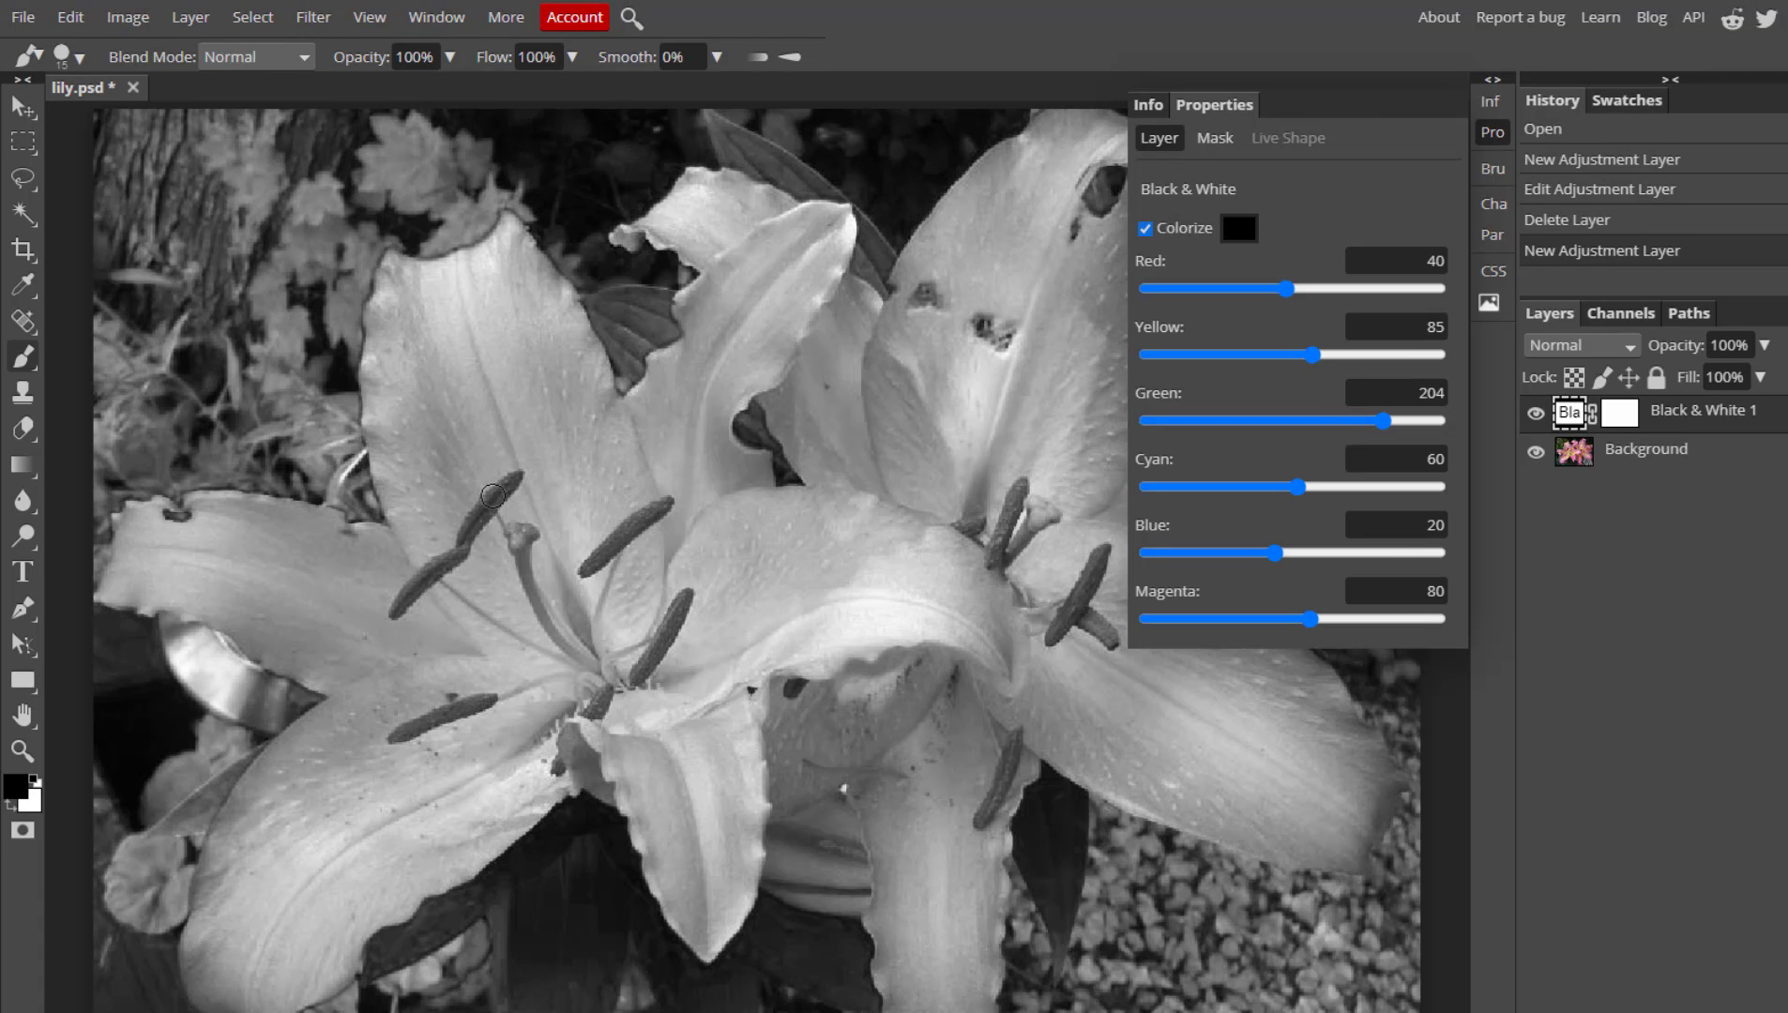
{"action": "mouse_move", "coordinate": [1297, 487]}
{"action": "left_mouse_down"}
{"action": "mouse_move", "coordinate": [1331, 502]}
{"action": "mouse_move", "coordinate": [1273, 487]}
{"action": "mouse_move", "coordinate": [1317, 506]}
{"action": "left_mouse_up"}
{"action": "mouse_move", "coordinate": [1305, 627]}
{"action": "left_mouse_down"}
{"action": "mouse_move", "coordinate": [1337, 622]}
{"action": "mouse_move", "coordinate": [1271, 620]}
{"action": "left_mouse_up"}
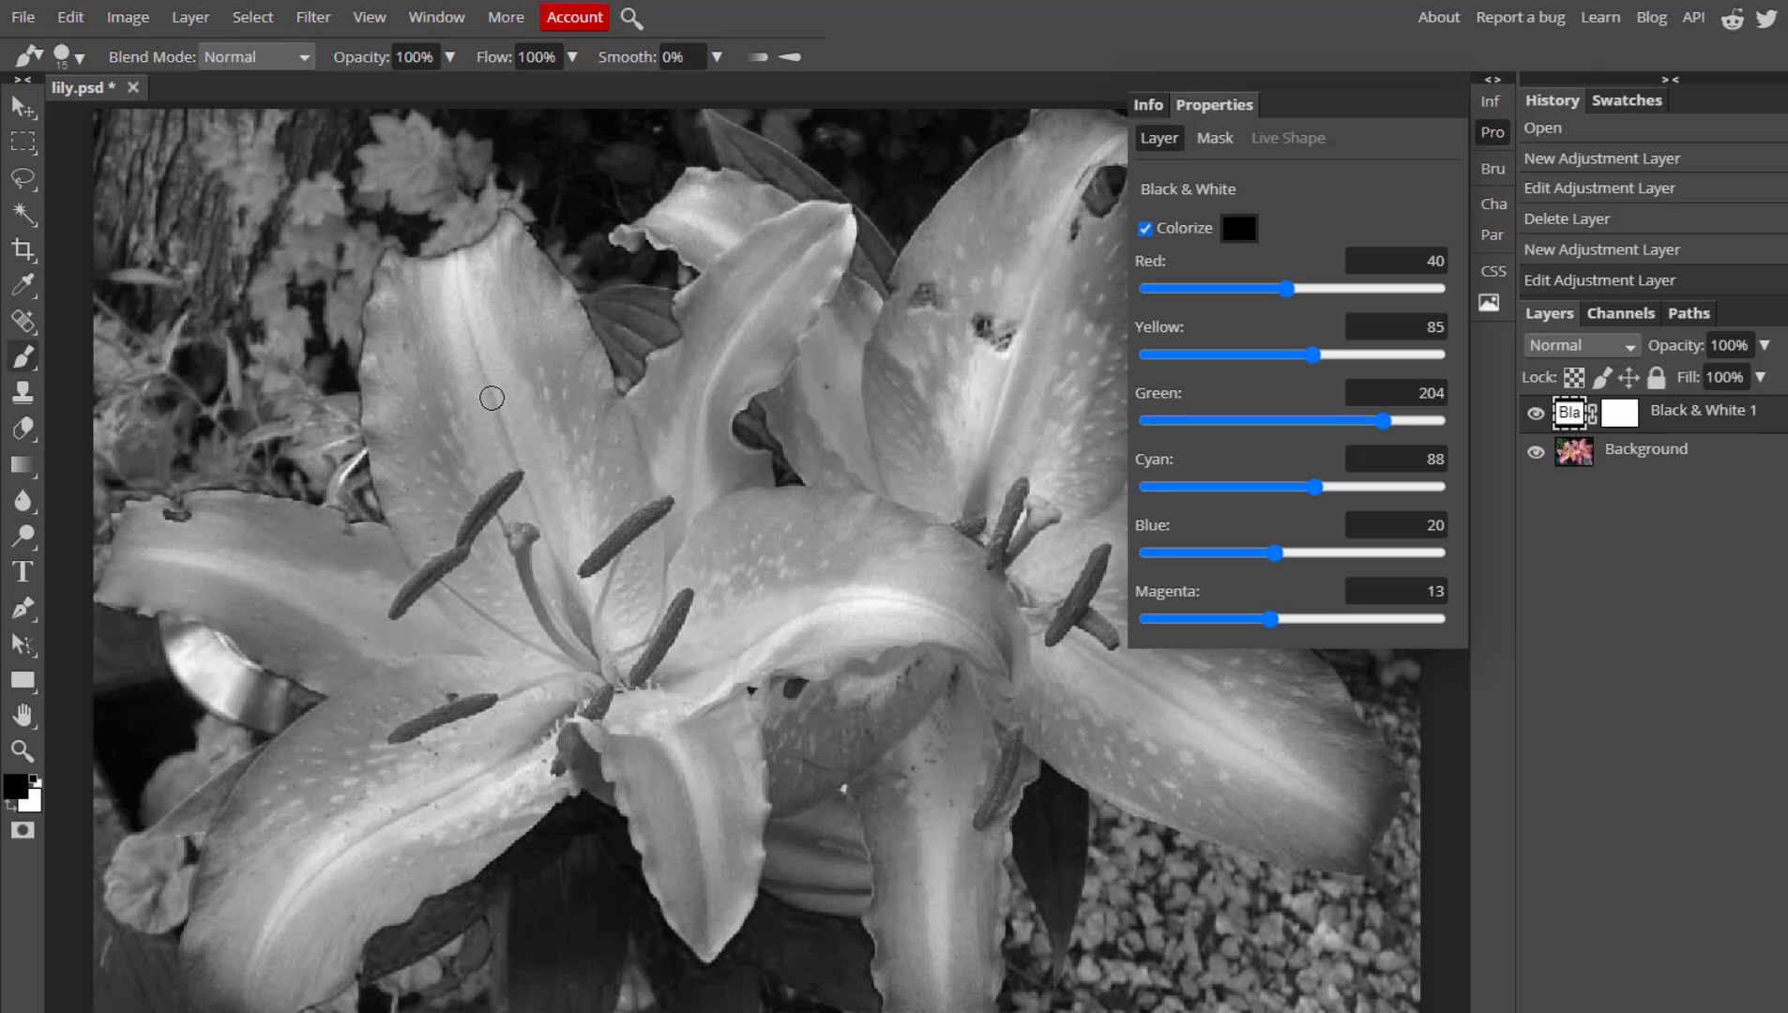
- Make the Black & White layer's mask active and collapse the adjustment properties
{"action": "left_click", "coordinate": [1622, 414]}
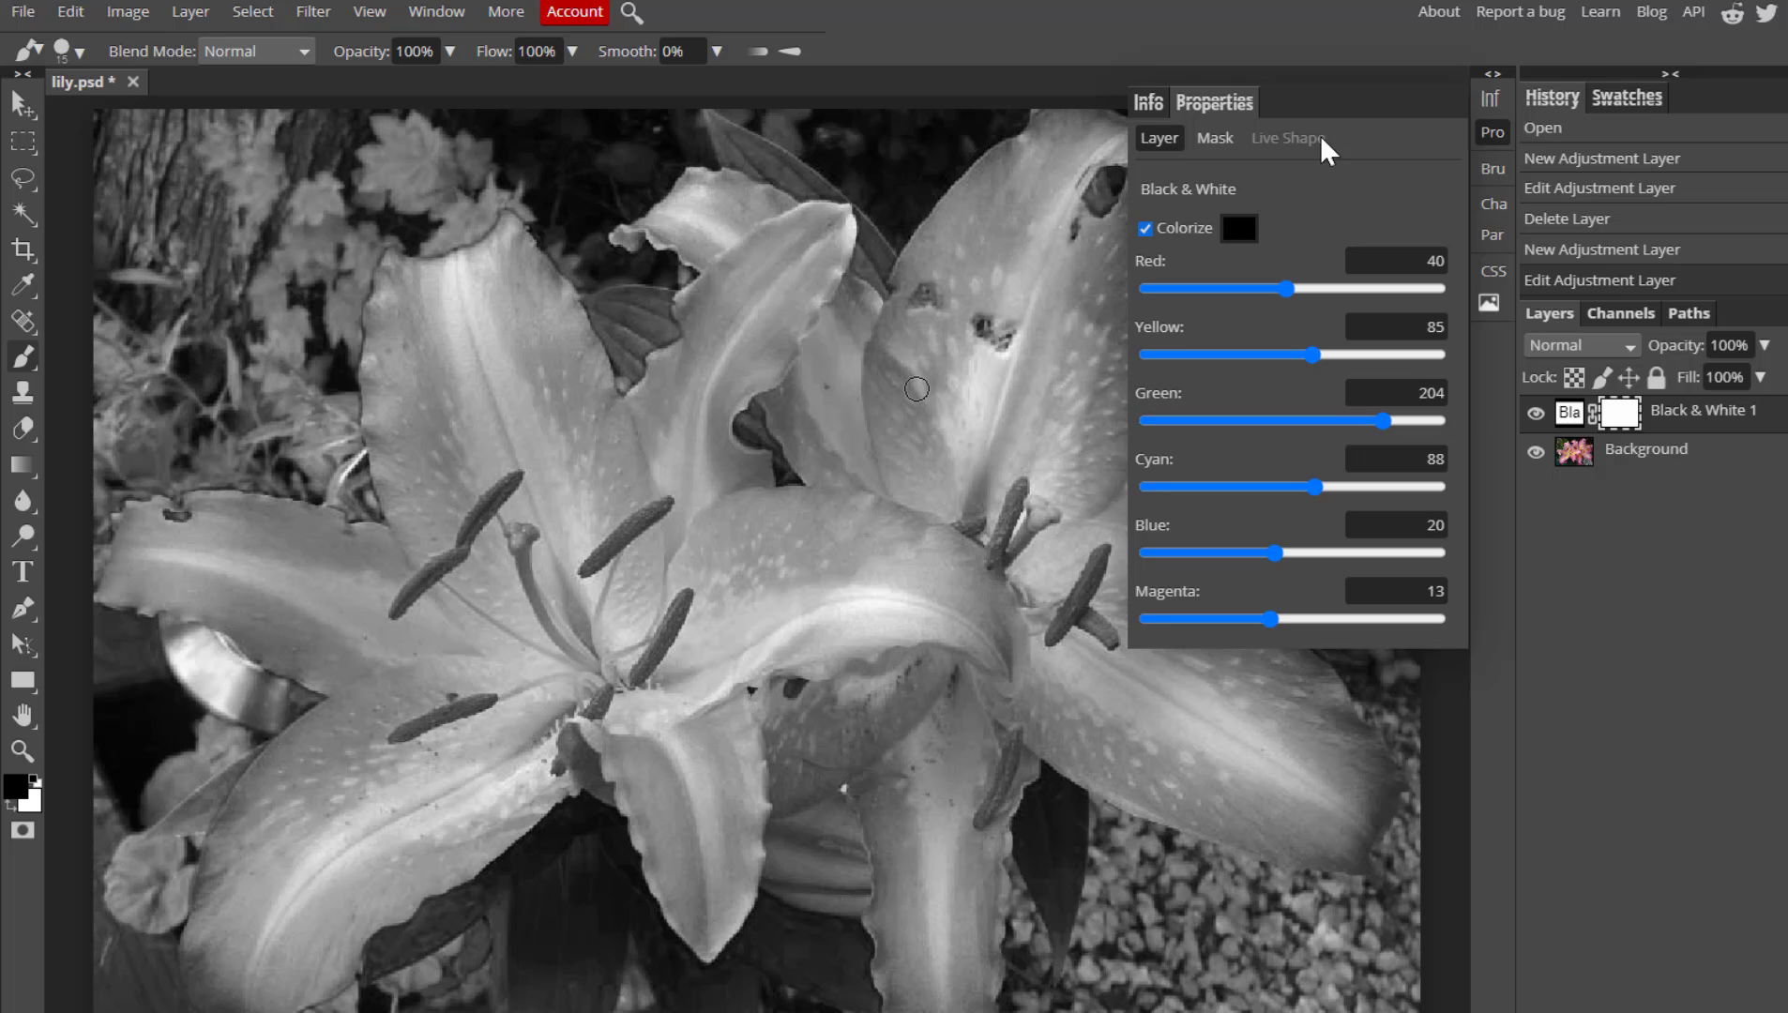
{"action": "left_click", "coordinate": [1490, 136]}
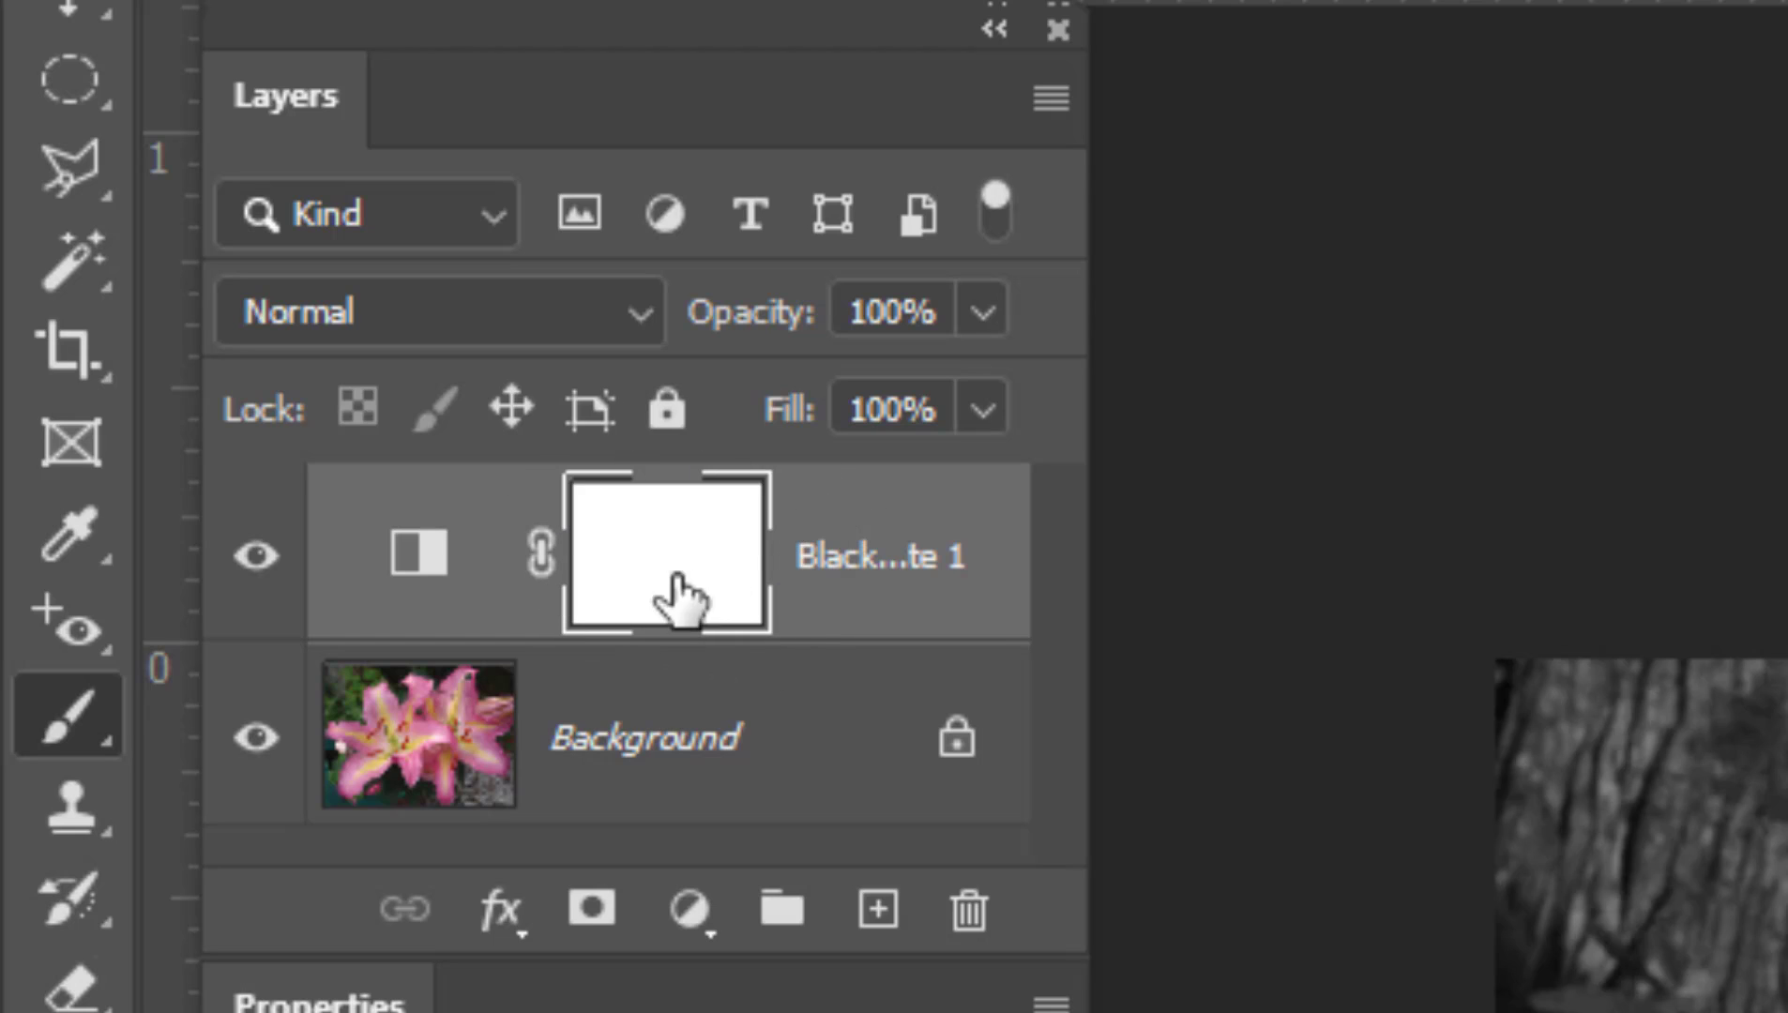
- In Photoshop, switch from the Black & White adjustment itself to its layer mask as the active target
{"action": "left_click", "coordinate": [434, 551]}
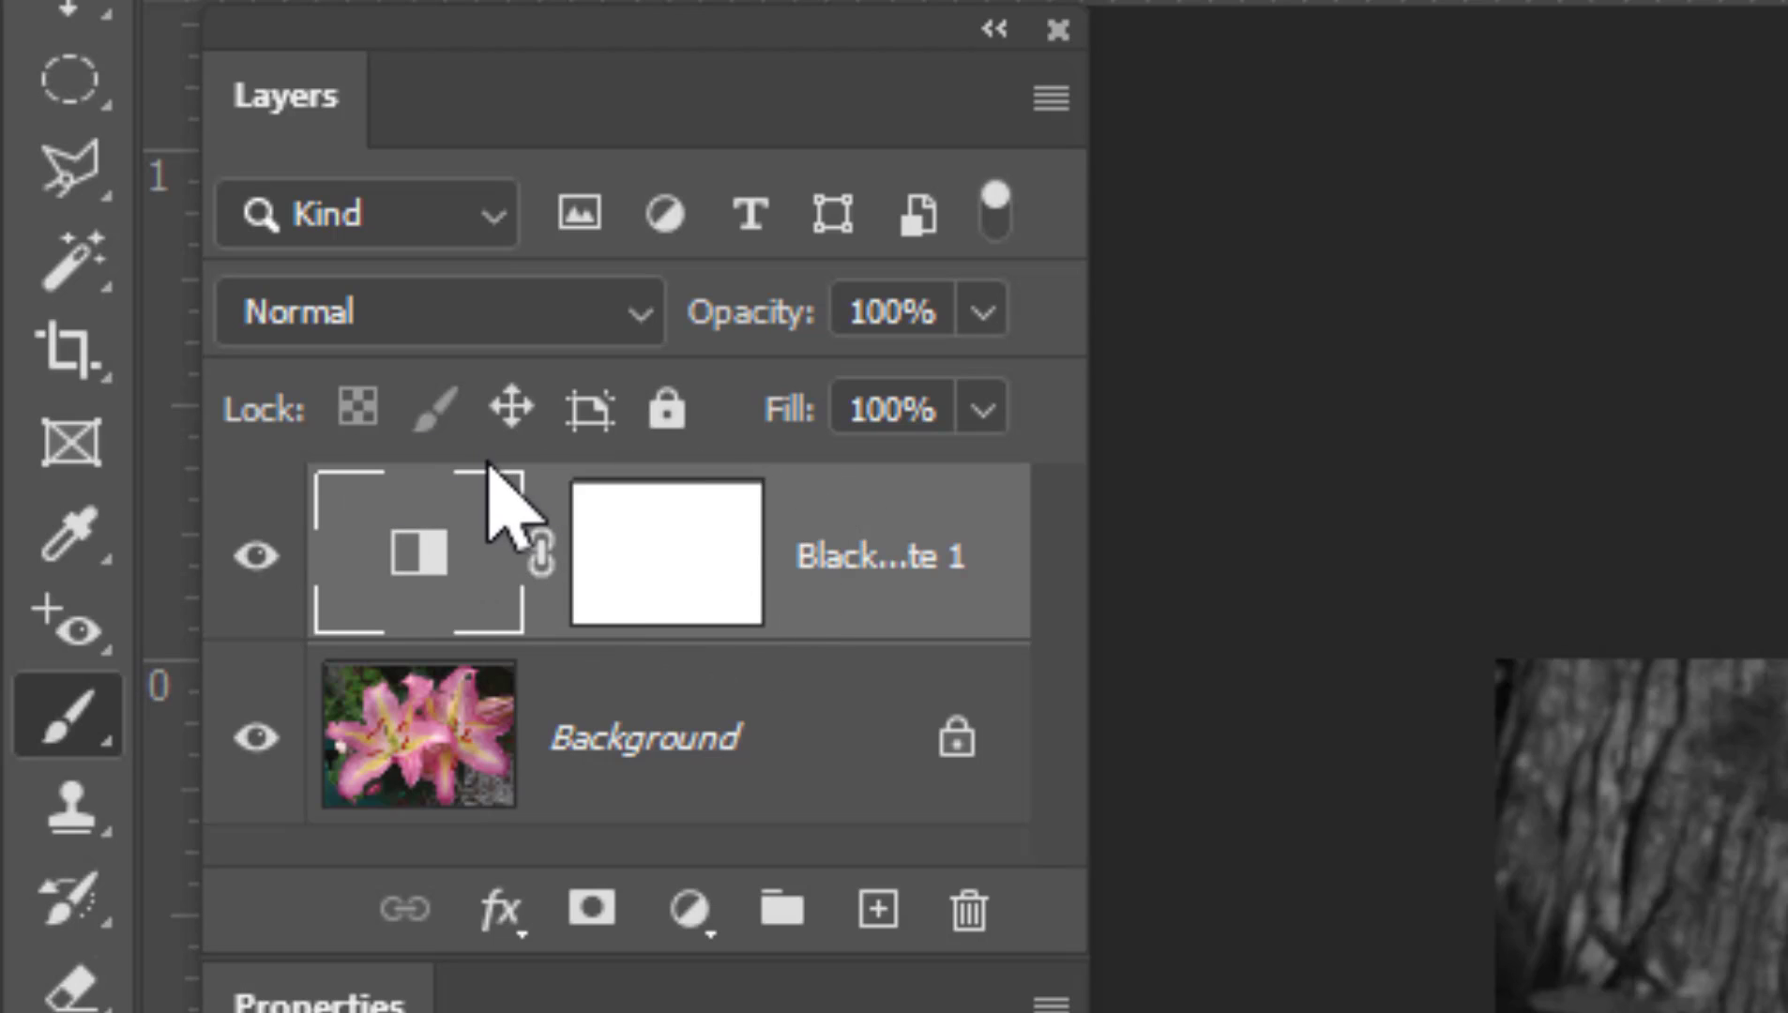
{"action": "left_click", "coordinate": [677, 602]}
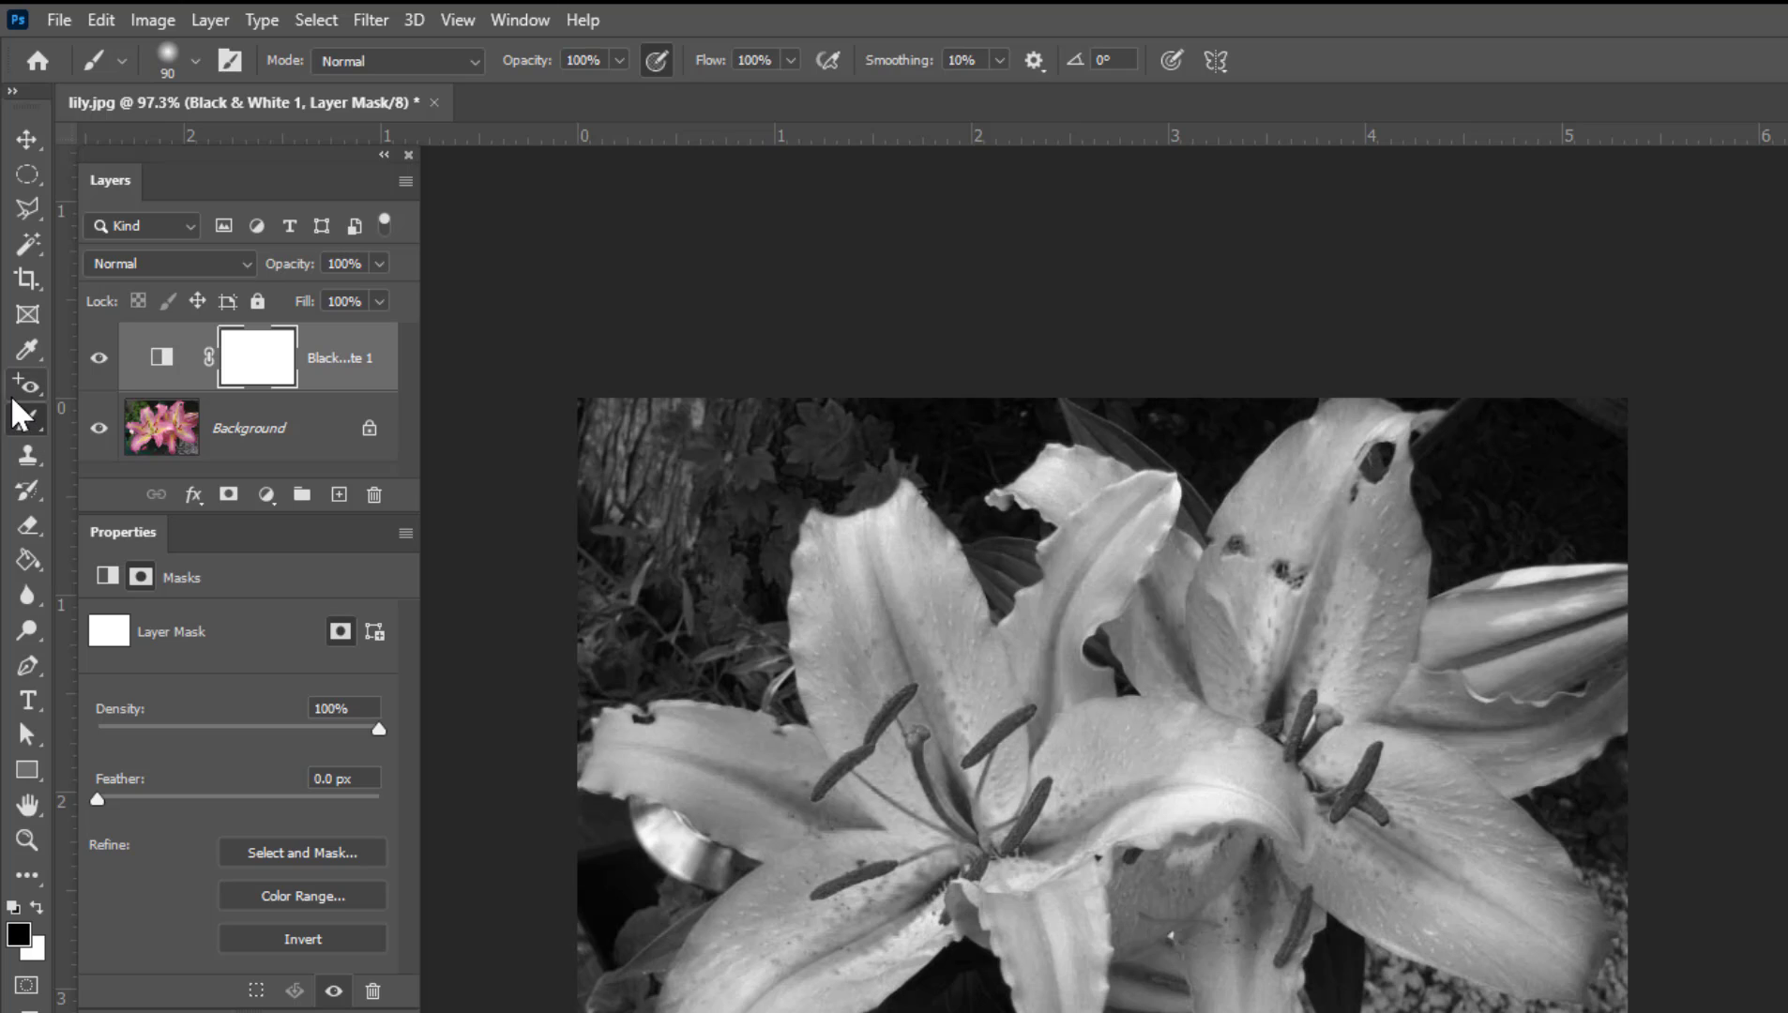
- Try painting black on the mask over the upper right petal with a 100% hardness brush, and undo the stroke
{"action": "left_click", "coordinate": [196, 62]}
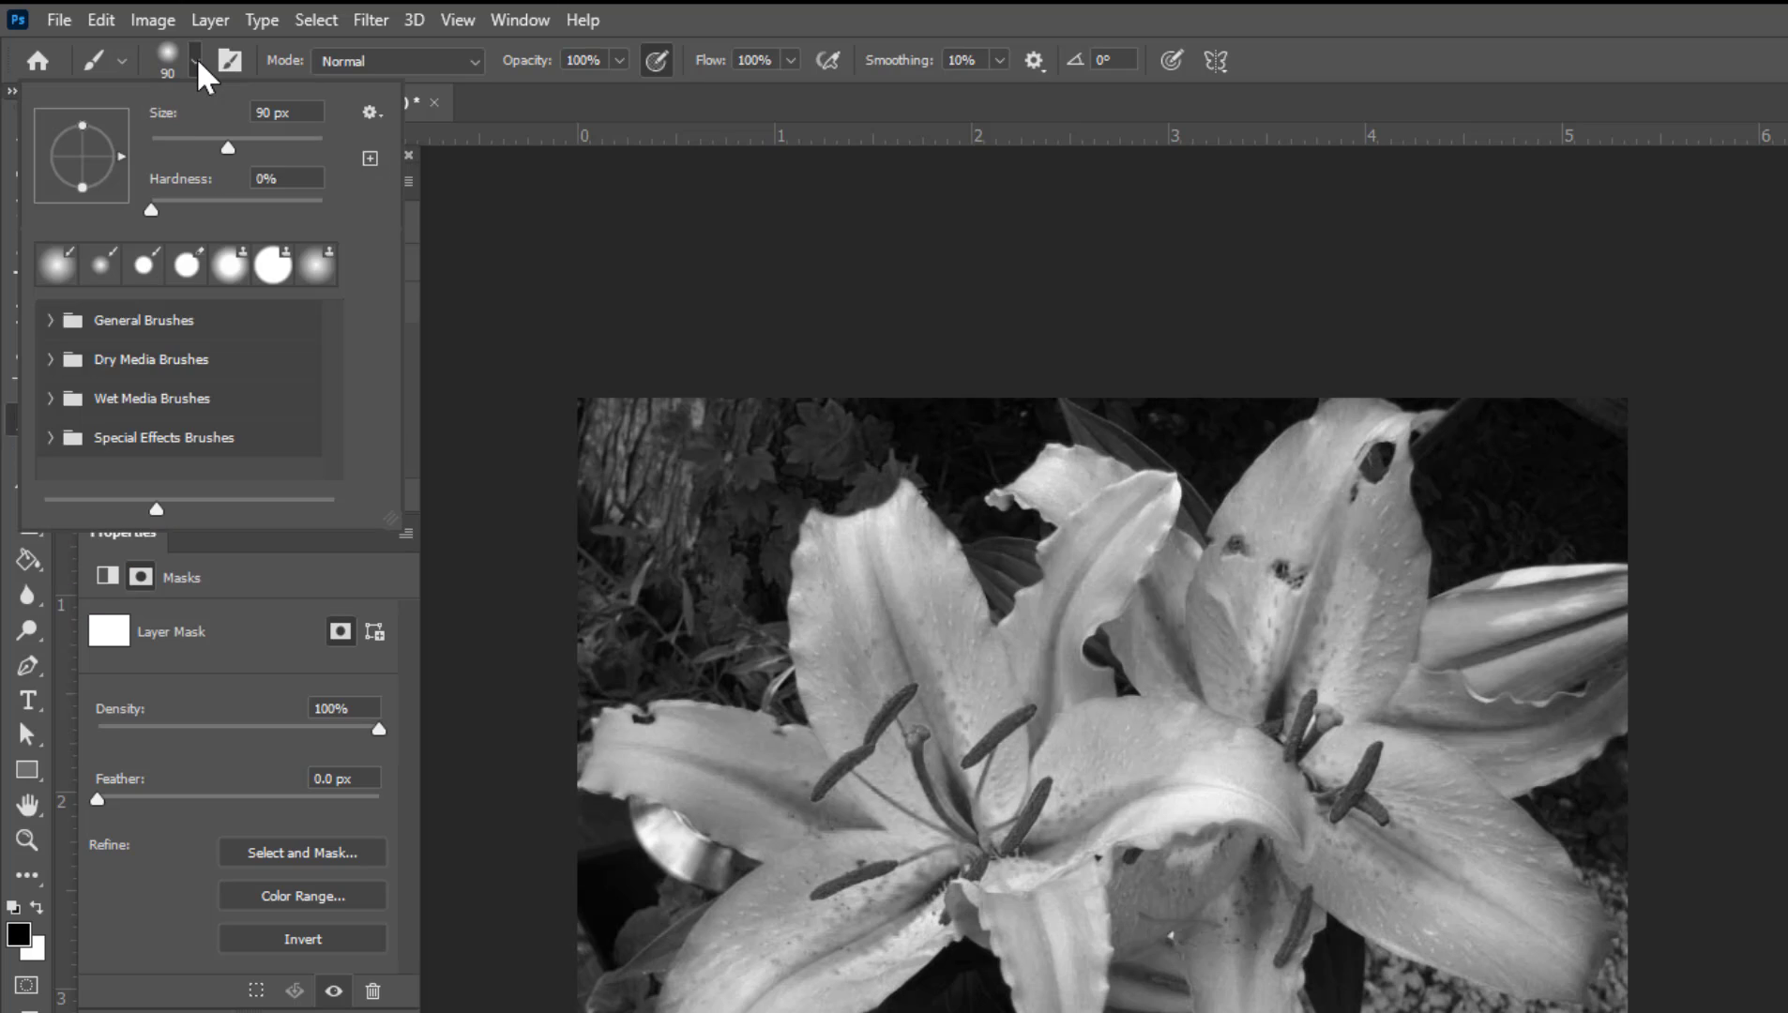
{"action": "left_click_drag", "start_coordinate": [151, 211], "coordinate": [318, 188]}
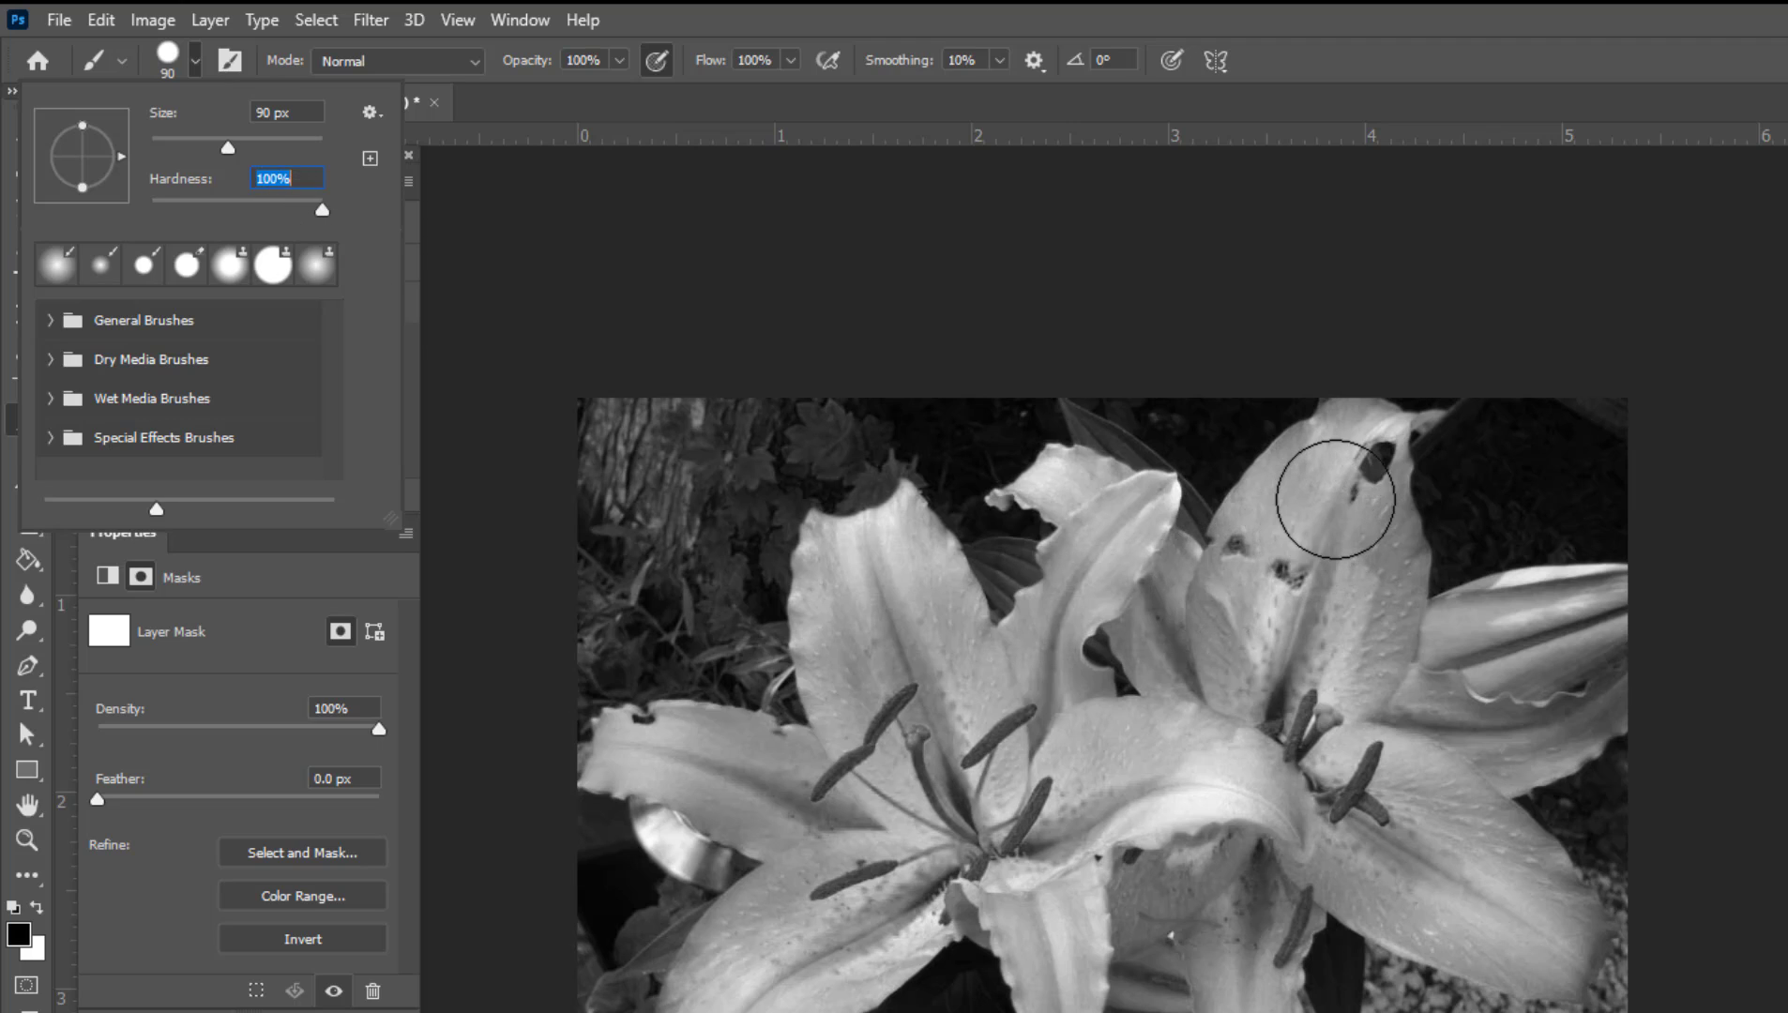
{"action": "left_click_drag", "start_coordinate": [1335, 497], "coordinate": [1269, 702]}
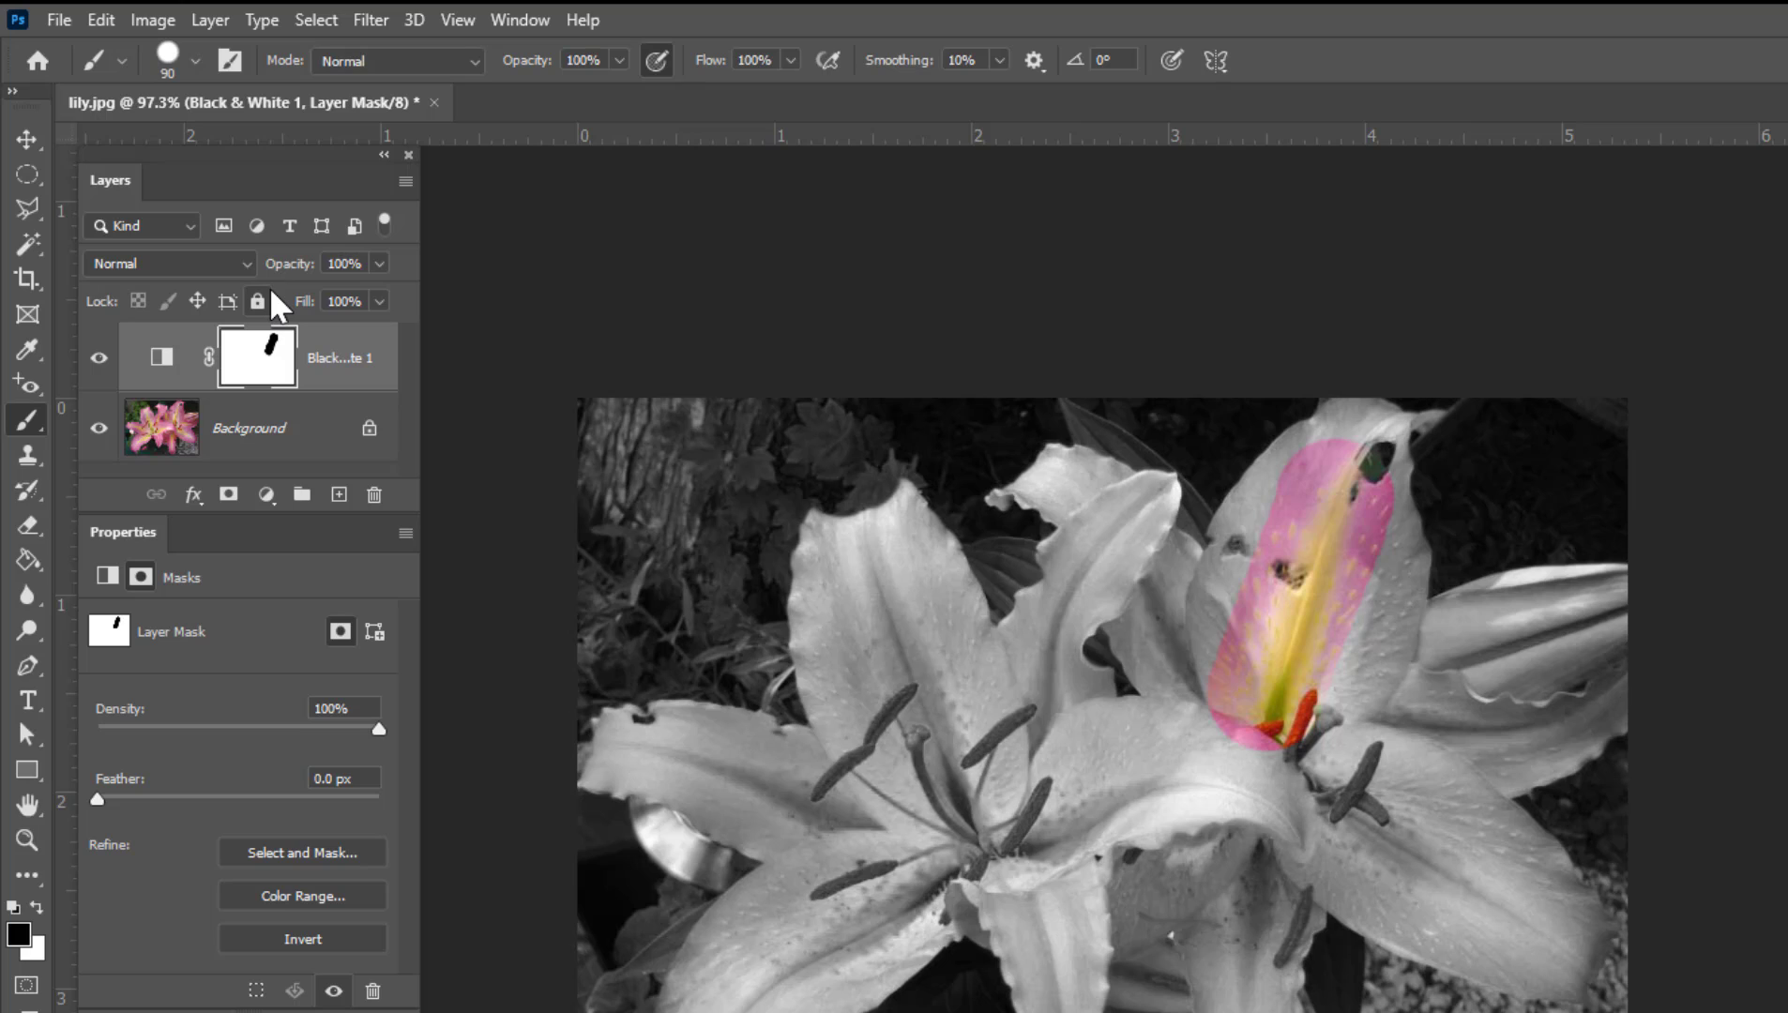
{"action": "key", "text": "ctrl+z"}
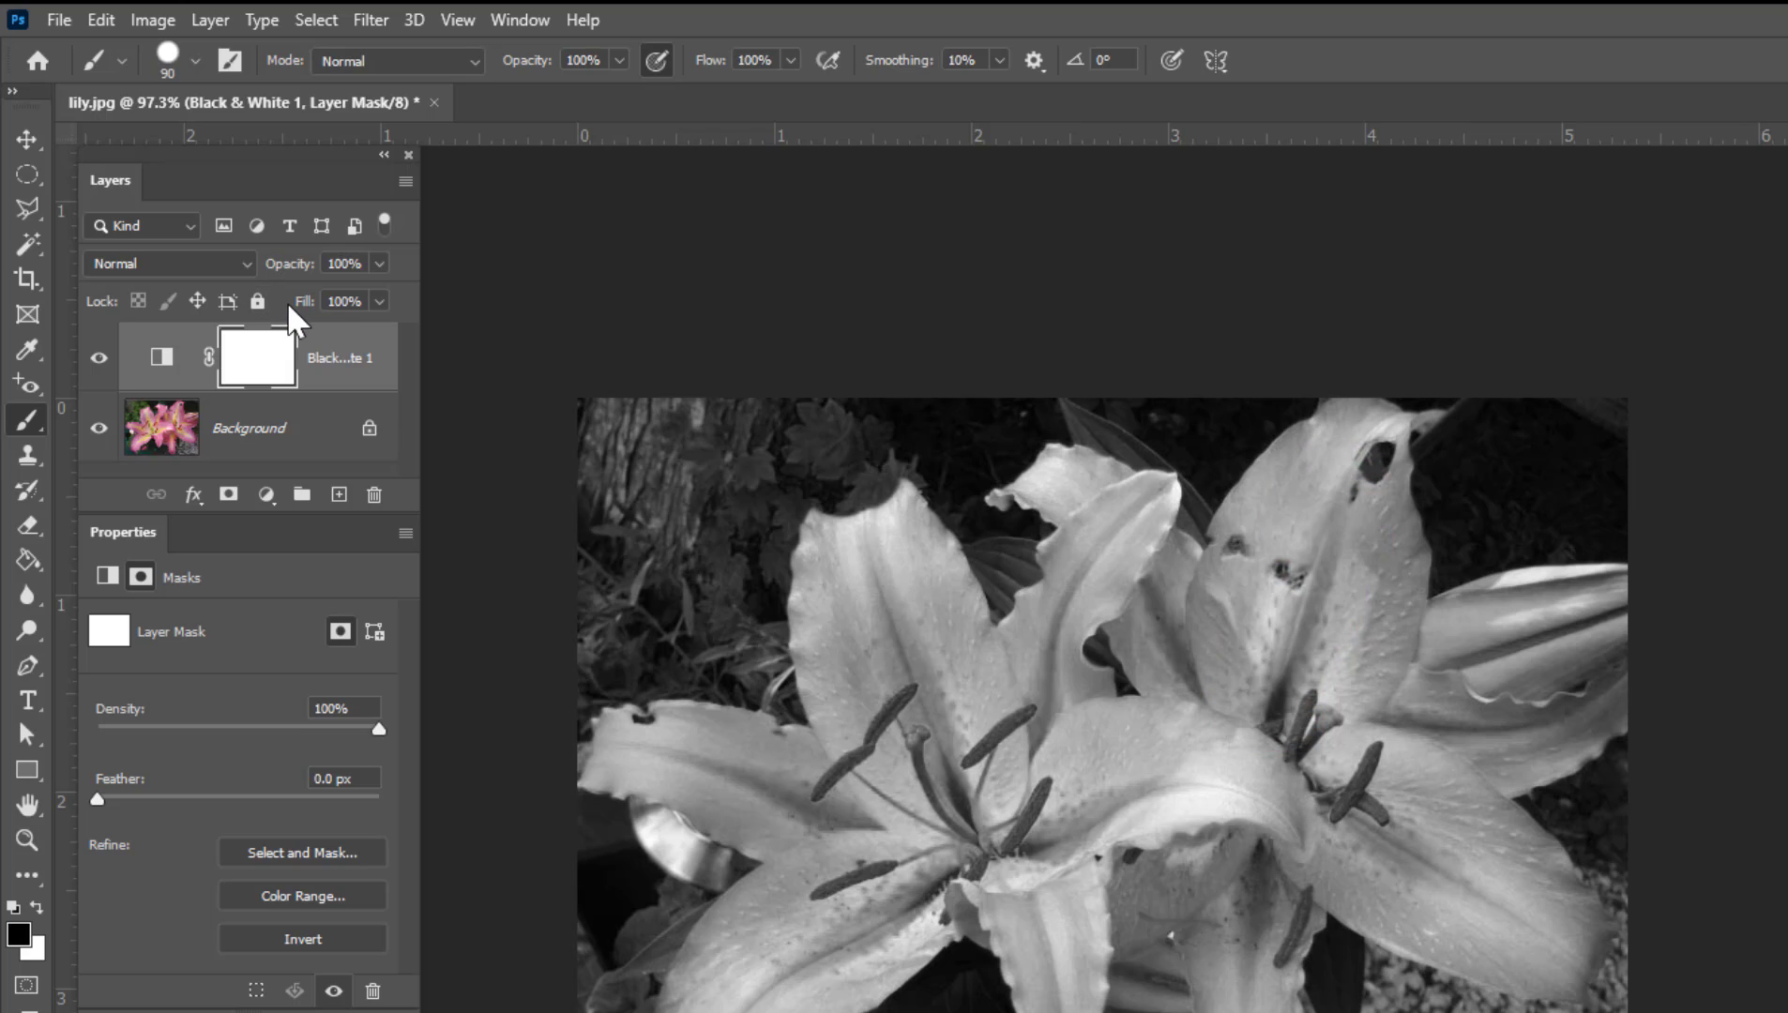
- Set the brush to 0% hardness and a size of 70 px
{"action": "left_click", "coordinate": [195, 61]}
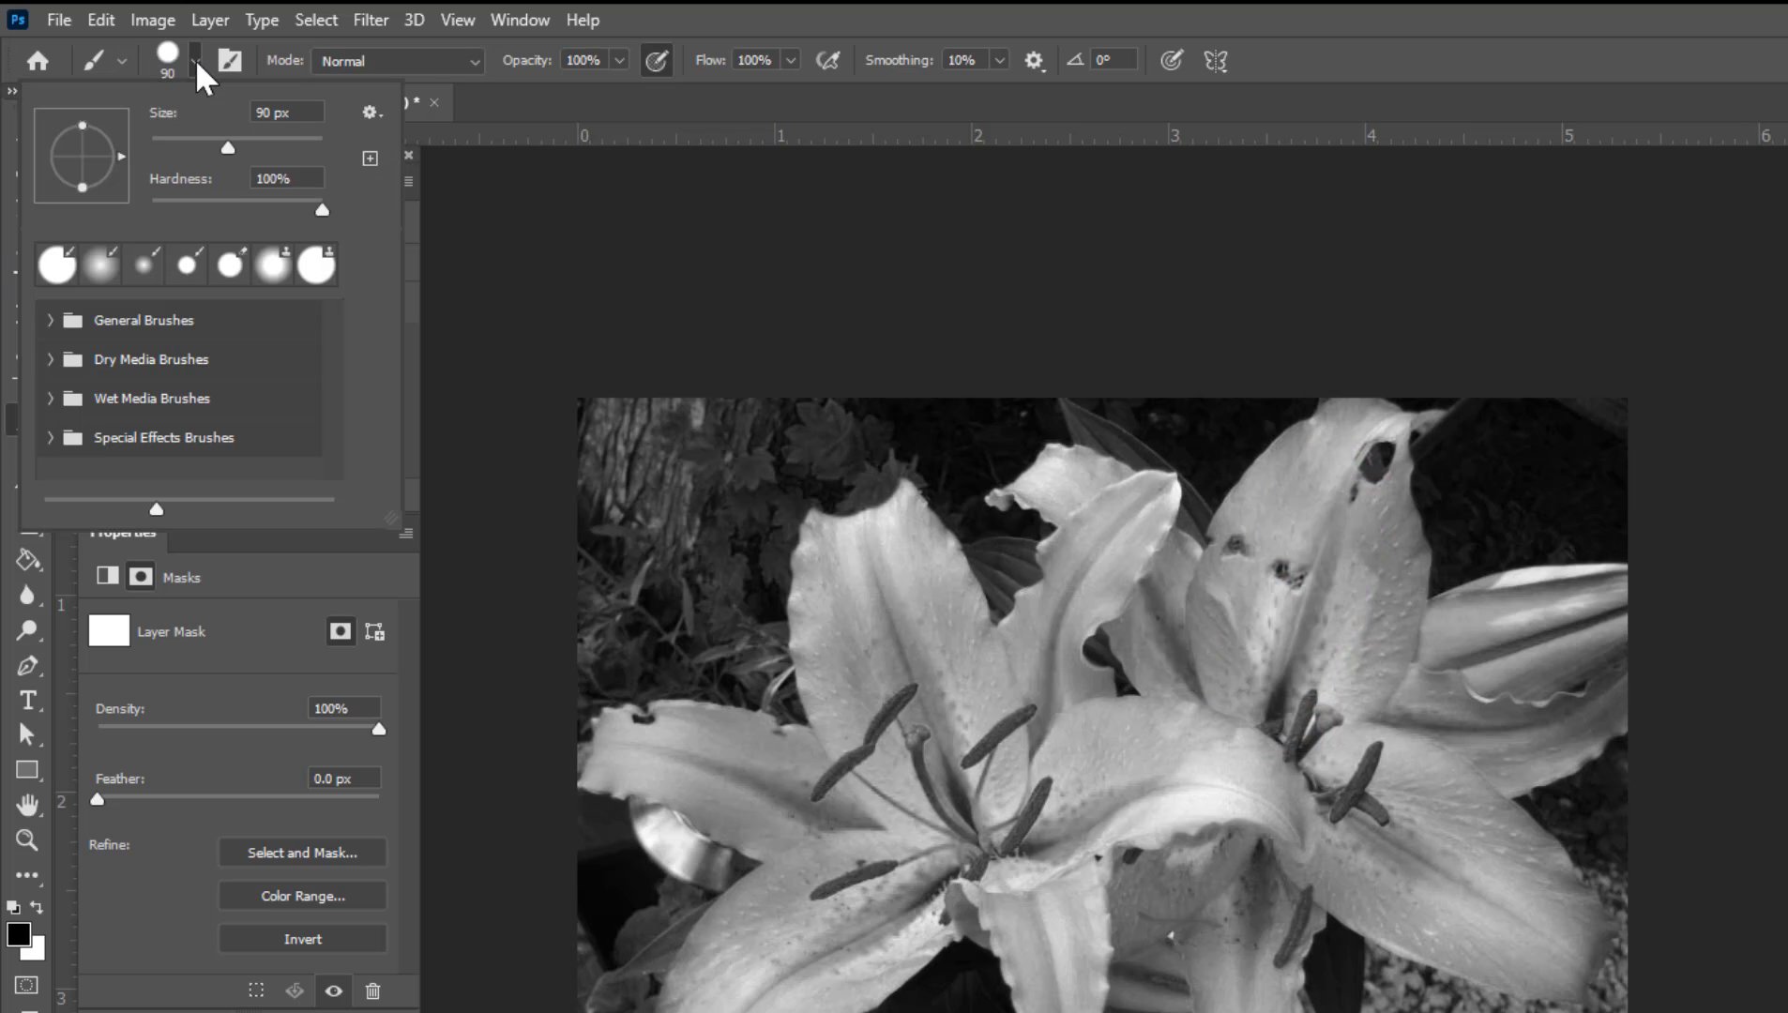
{"action": "left_click_drag", "start_coordinate": [323, 208], "coordinate": [136, 206]}
{"action": "mouse_move", "coordinate": [229, 147]}
{"action": "left_mouse_down"}
{"action": "mouse_move", "coordinate": [195, 148]}
{"action": "mouse_move", "coordinate": [210, 150]}
{"action": "left_mouse_up"}
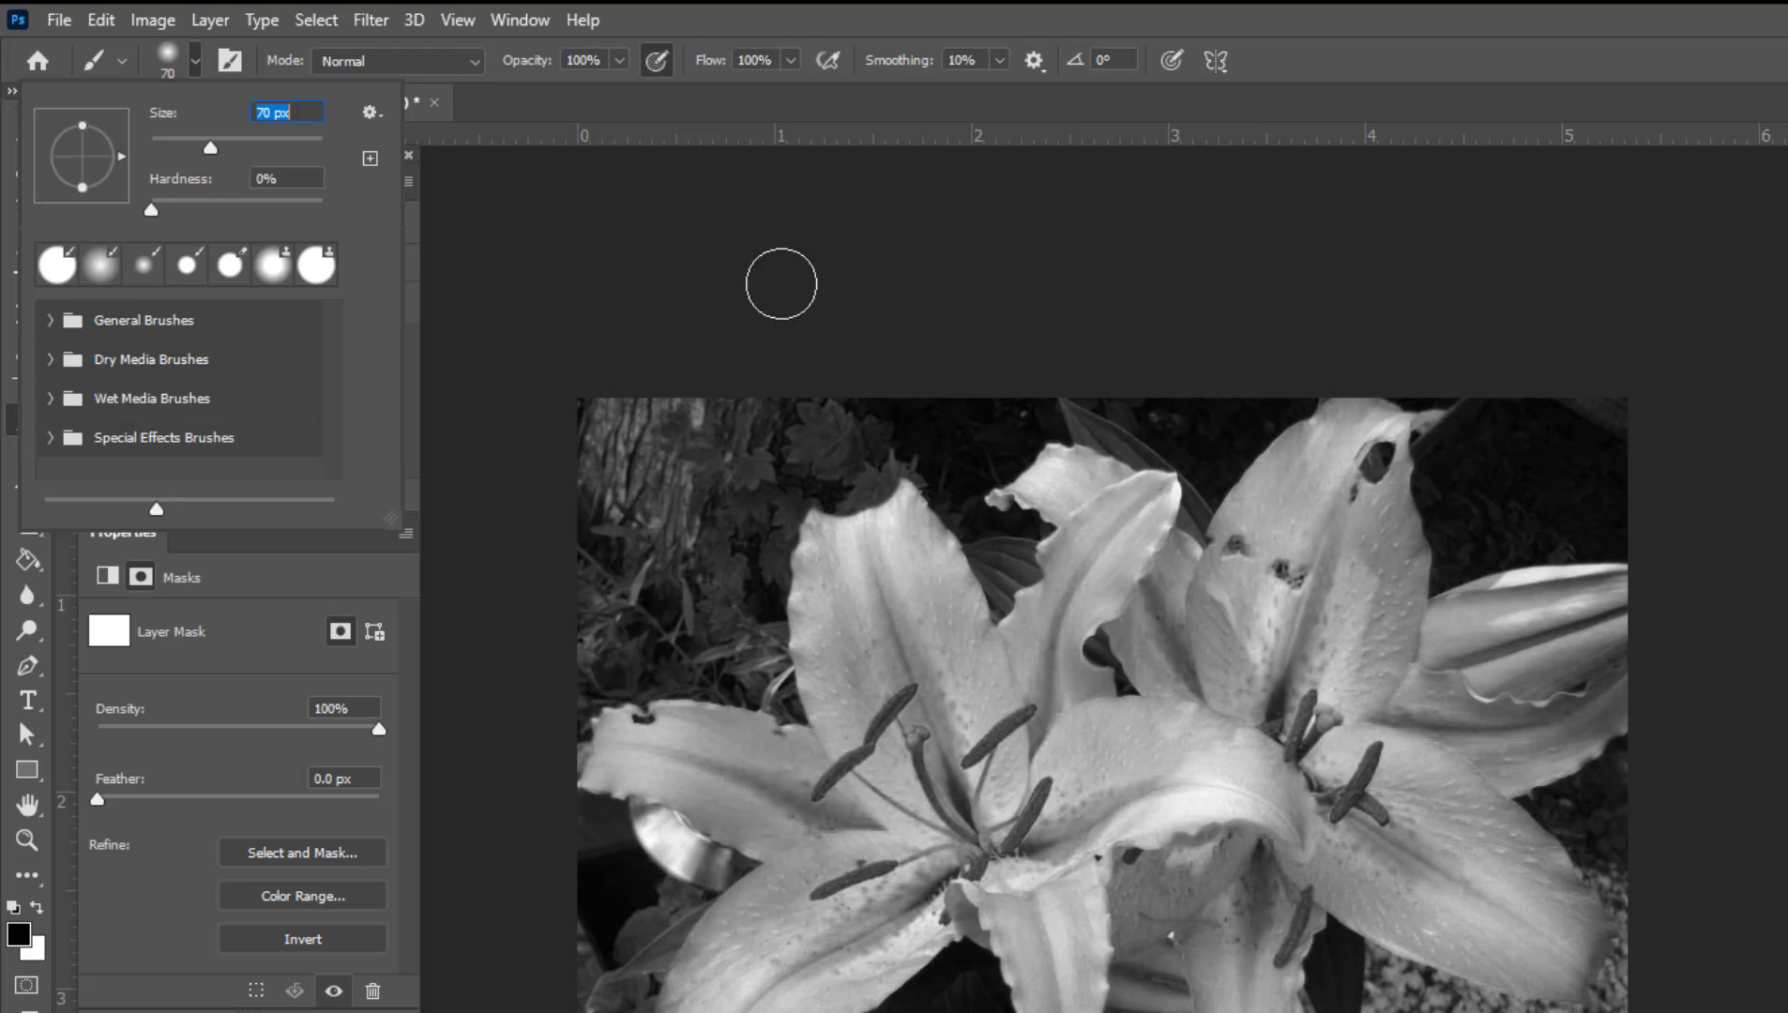
{"action": "left_click", "coordinate": [1357, 106]}
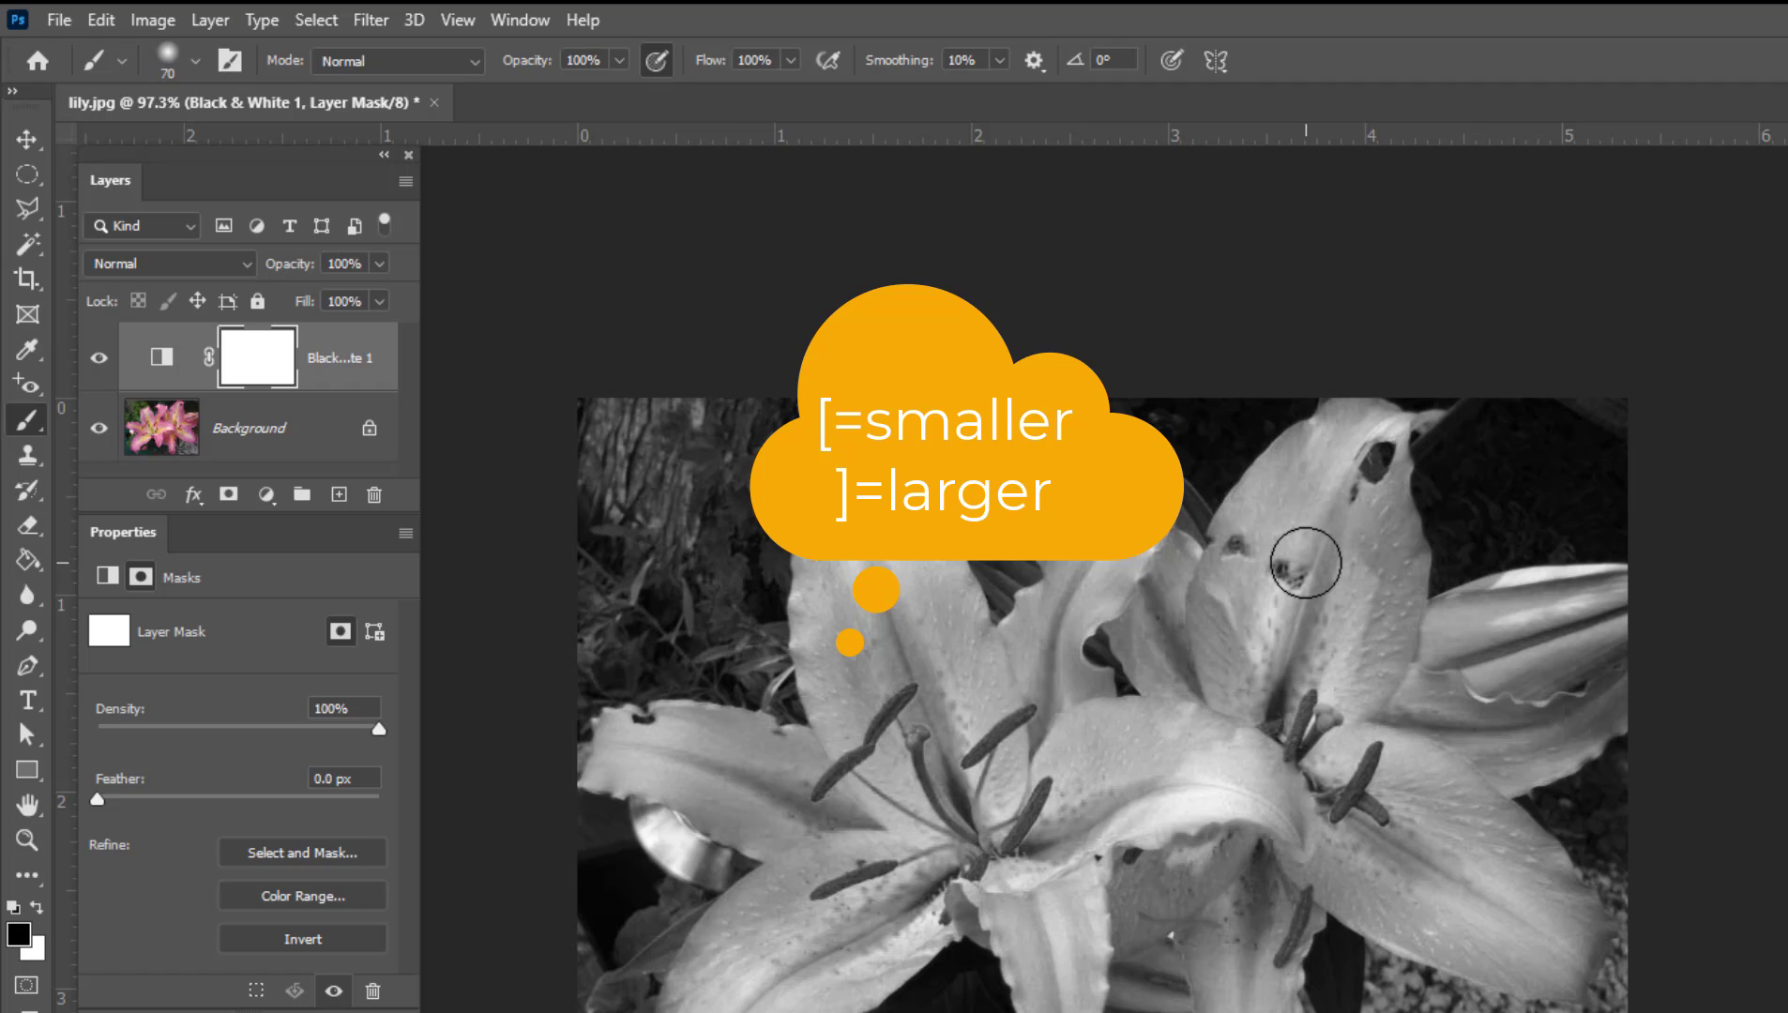
- Resize the brush down and up, ending at 45 px, and toggle pressure control for its opacity
{"action": "key", "text": "bracketleft"}
{"action": "key", "text": "bracketleft"}
{"action": "key", "text": "bracketleft"}
{"action": "key", "text": "bracketleft"}
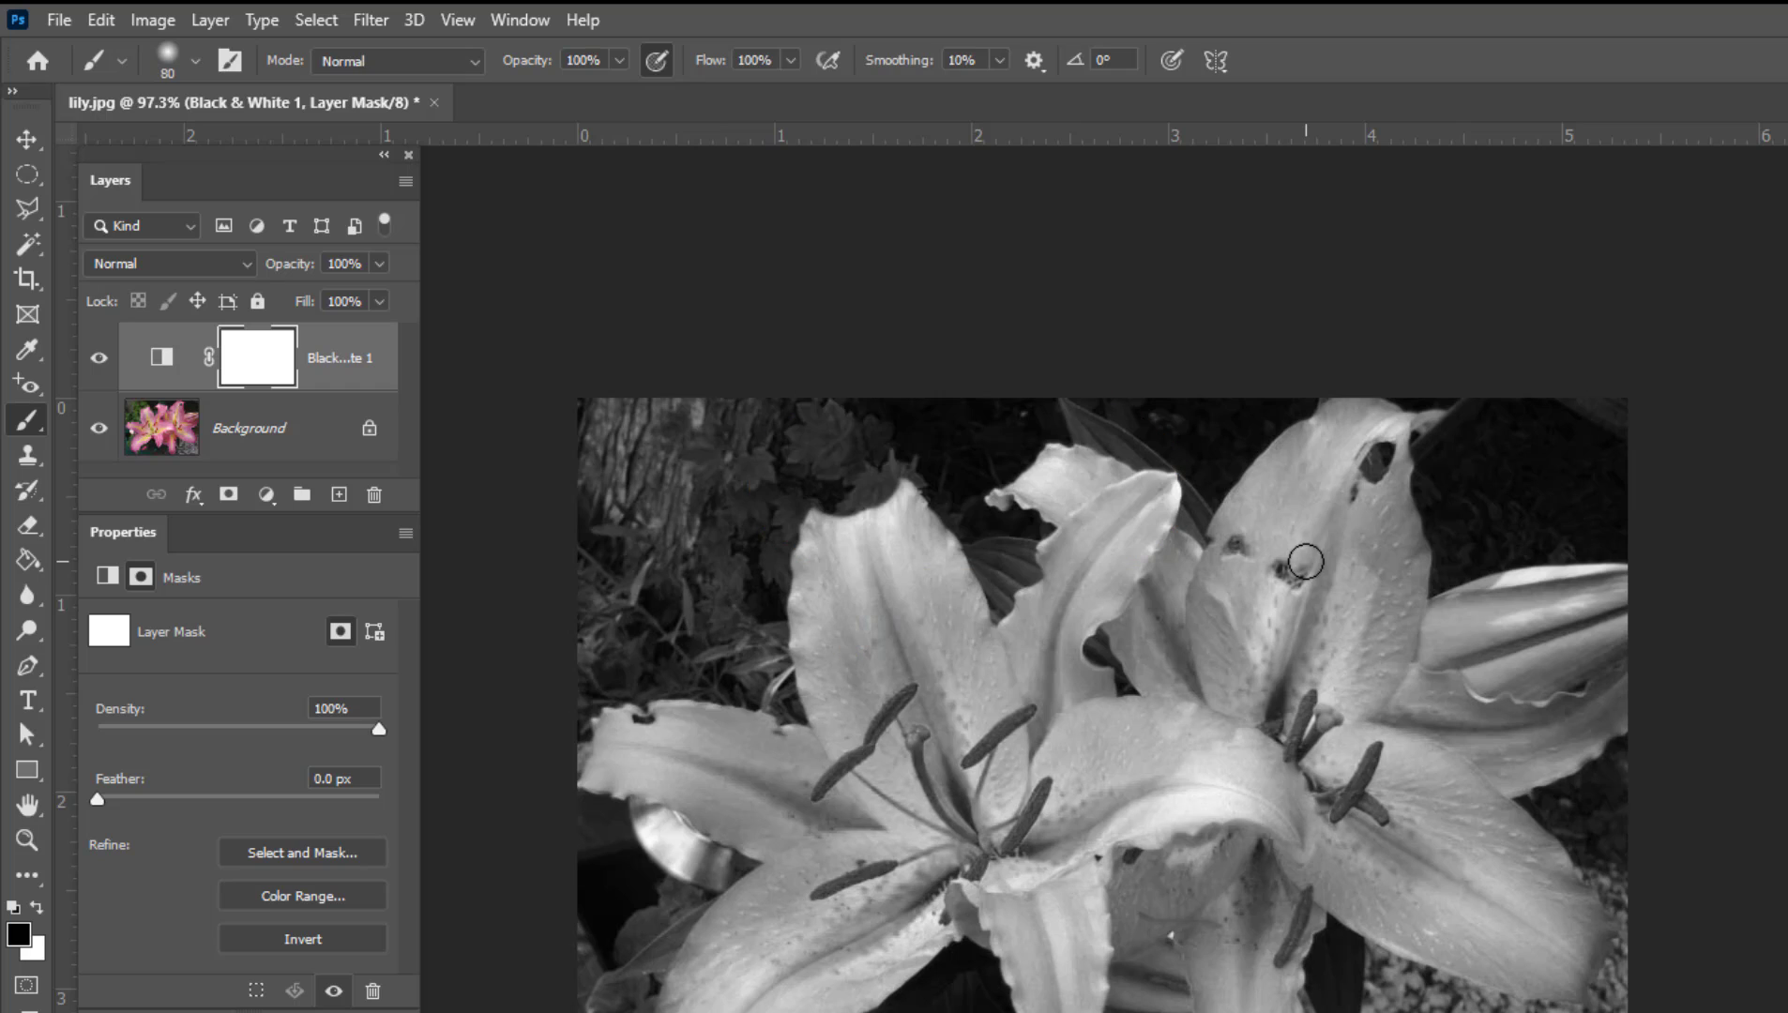
{"action": "key", "text": "bracketright"}
{"action": "key", "text": "bracketright"}
{"action": "key", "text": "bracketright"}
{"action": "key", "text": "bracketright"}
{"action": "key", "text": "bracketright"}
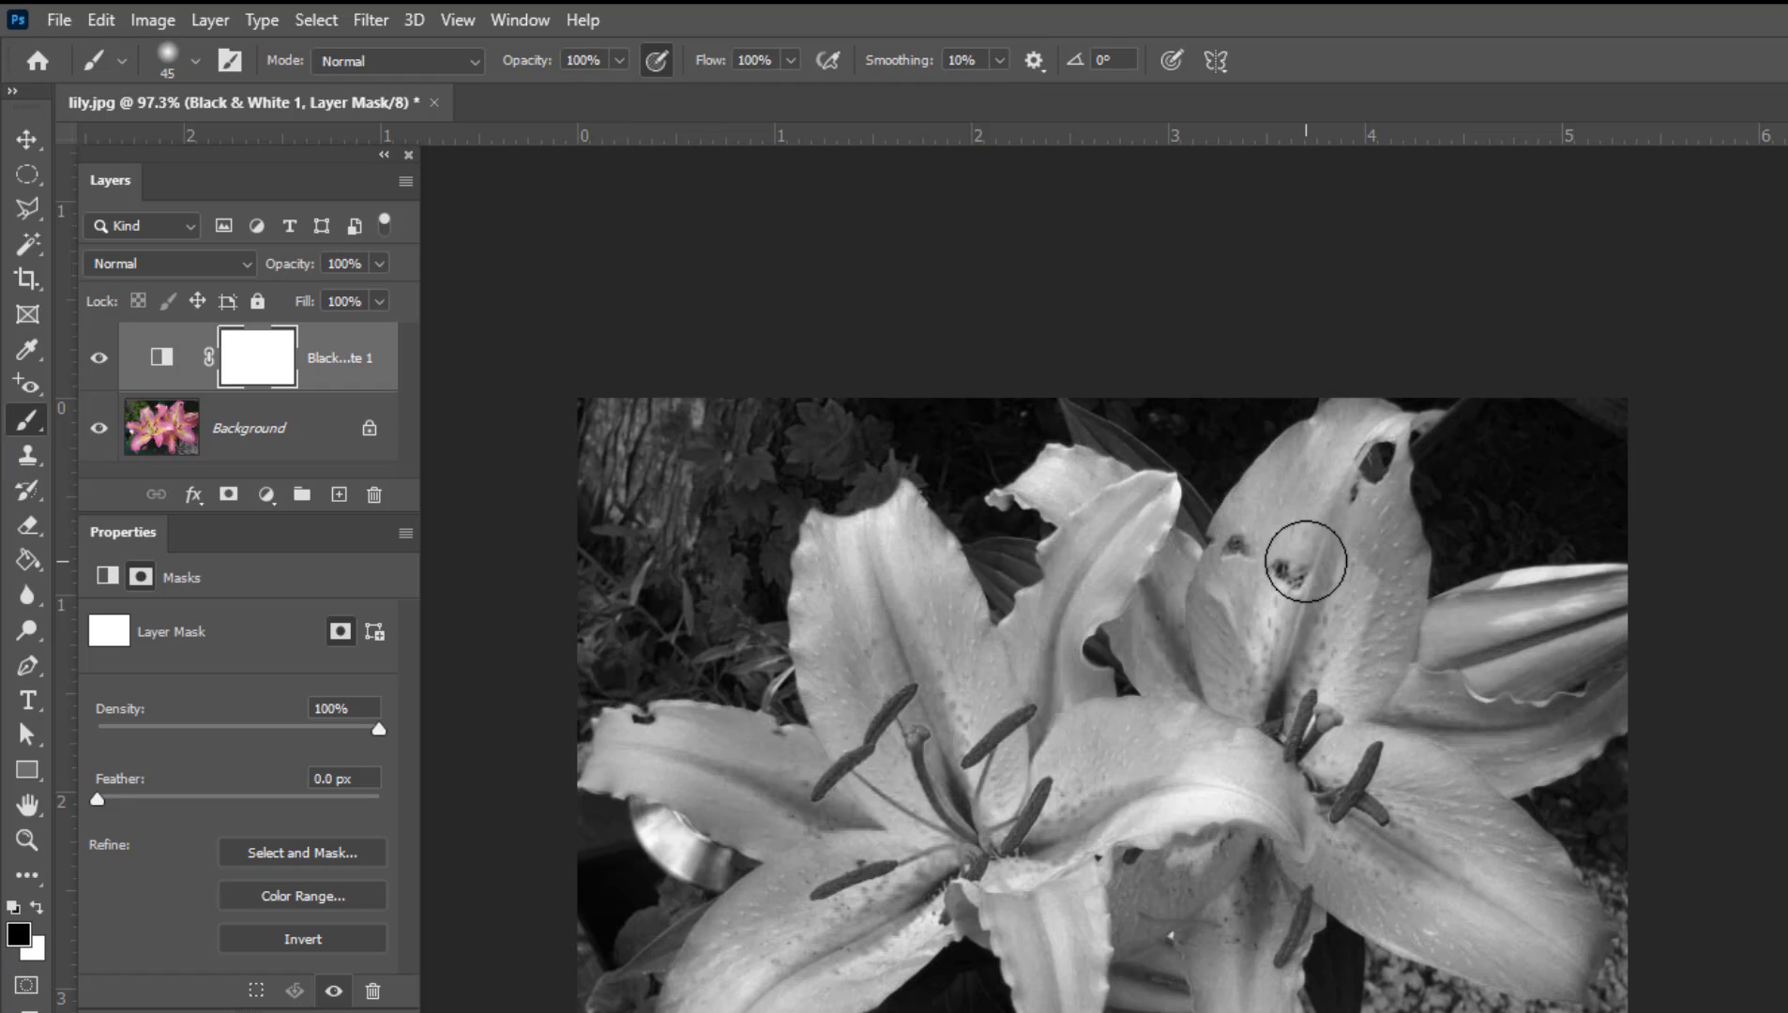
{"action": "key", "text": "bracketleft"}
{"action": "key", "text": "bracketleft"}
{"action": "key", "text": "bracketleft"}
{"action": "key", "text": "bracketleft"}
{"action": "key", "text": "bracketleft"}
{"action": "key", "text": "bracketleft"}
{"action": "key", "text": "bracketleft"}
{"action": "key", "text": "bracketleft"}
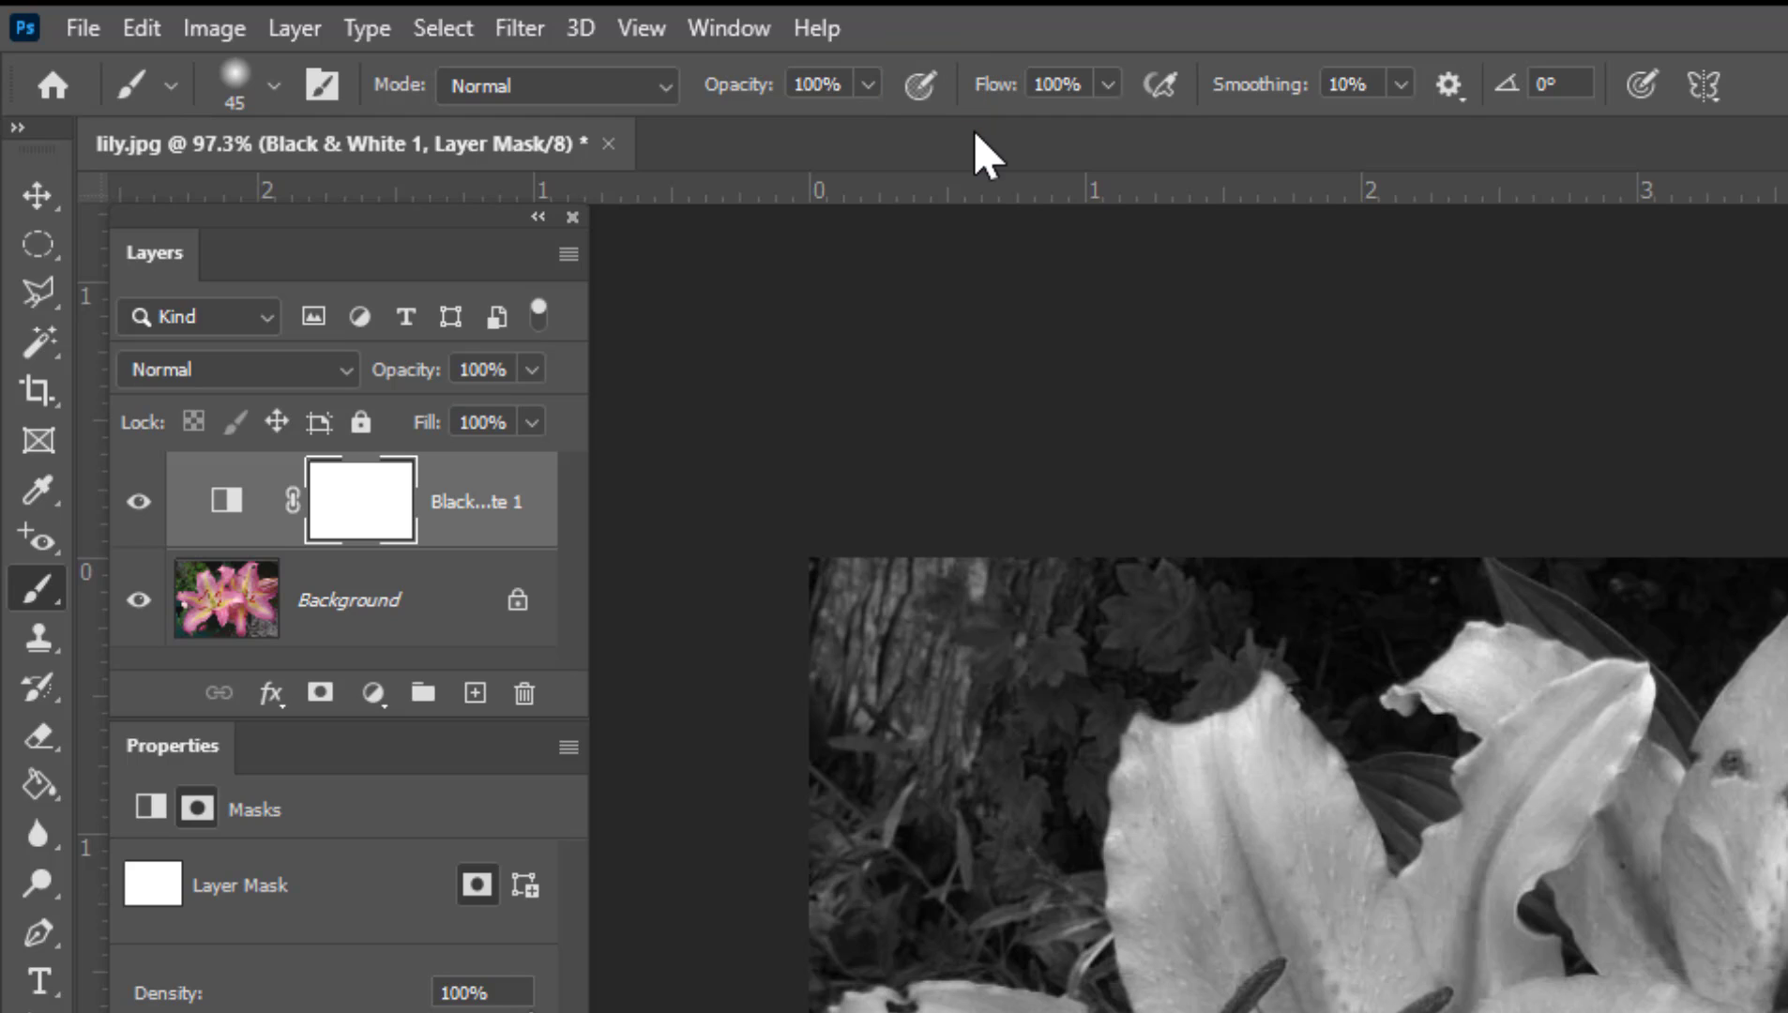
{"action": "left_click", "coordinate": [919, 86]}
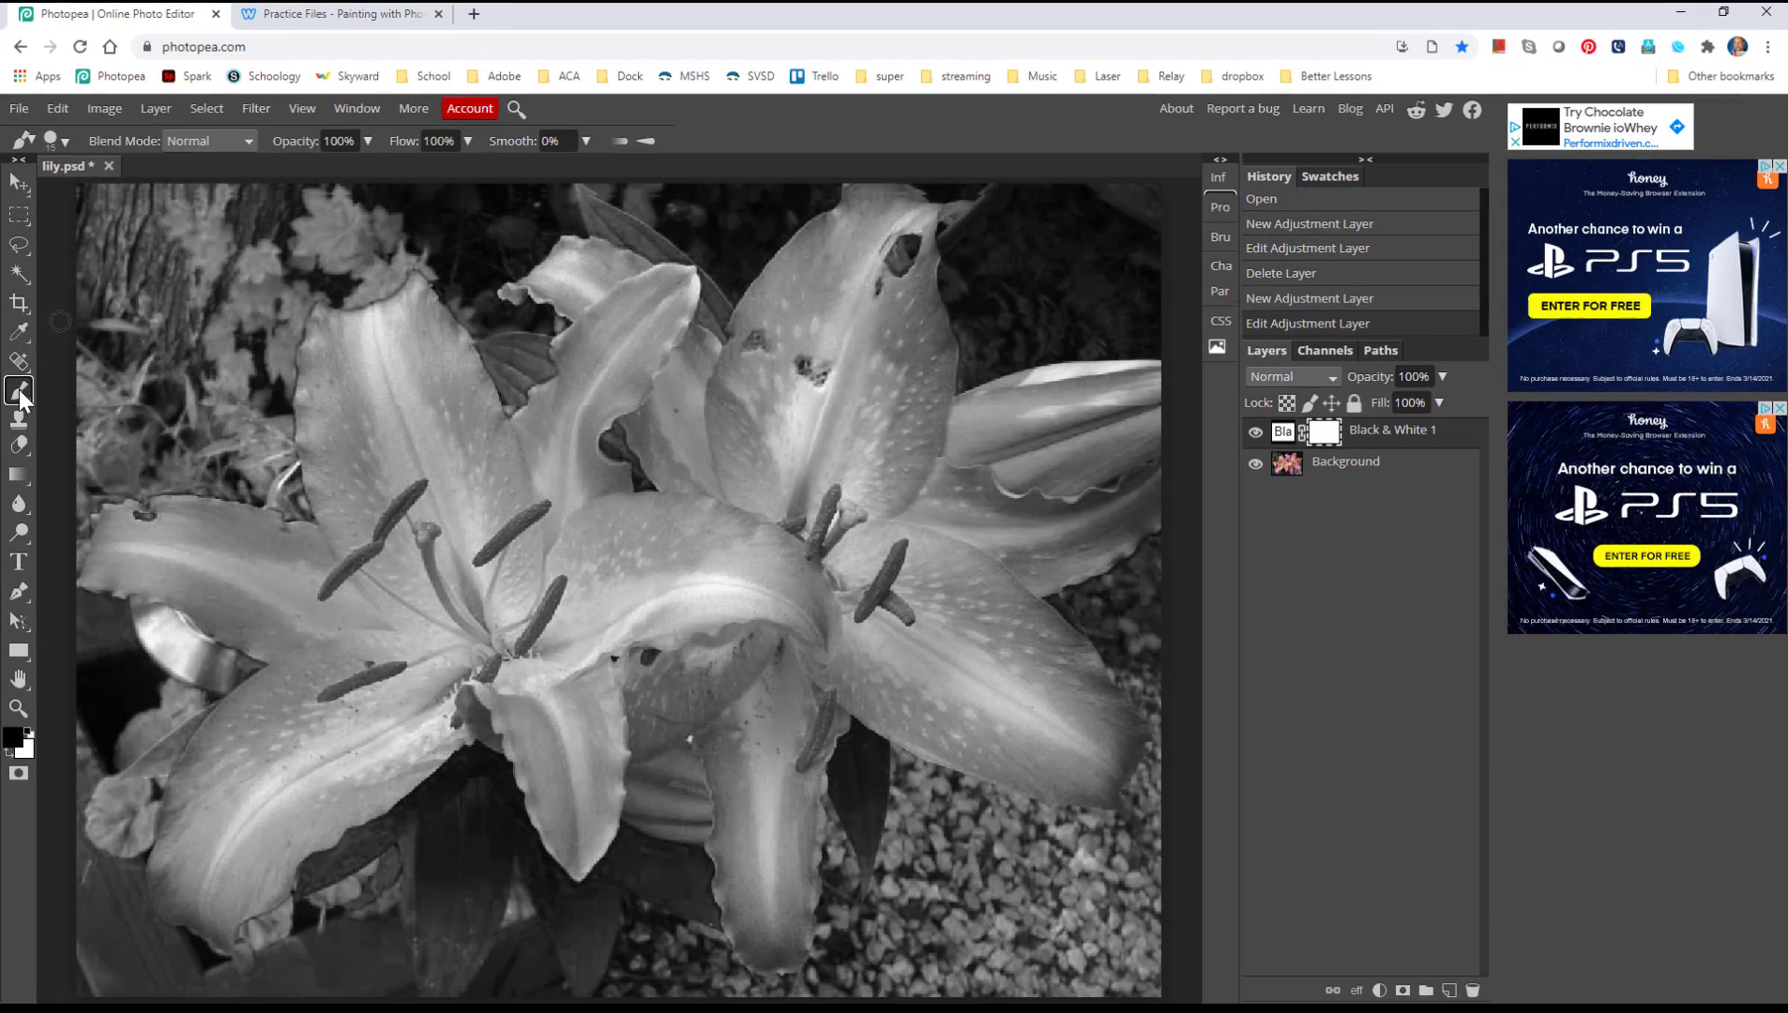
- Switch to Photopea, use the Brush tool and let stylus pressure control its opacity
{"action": "right_click", "coordinate": [37, 796]}
{"action": "left_click", "coordinate": [94, 392]}
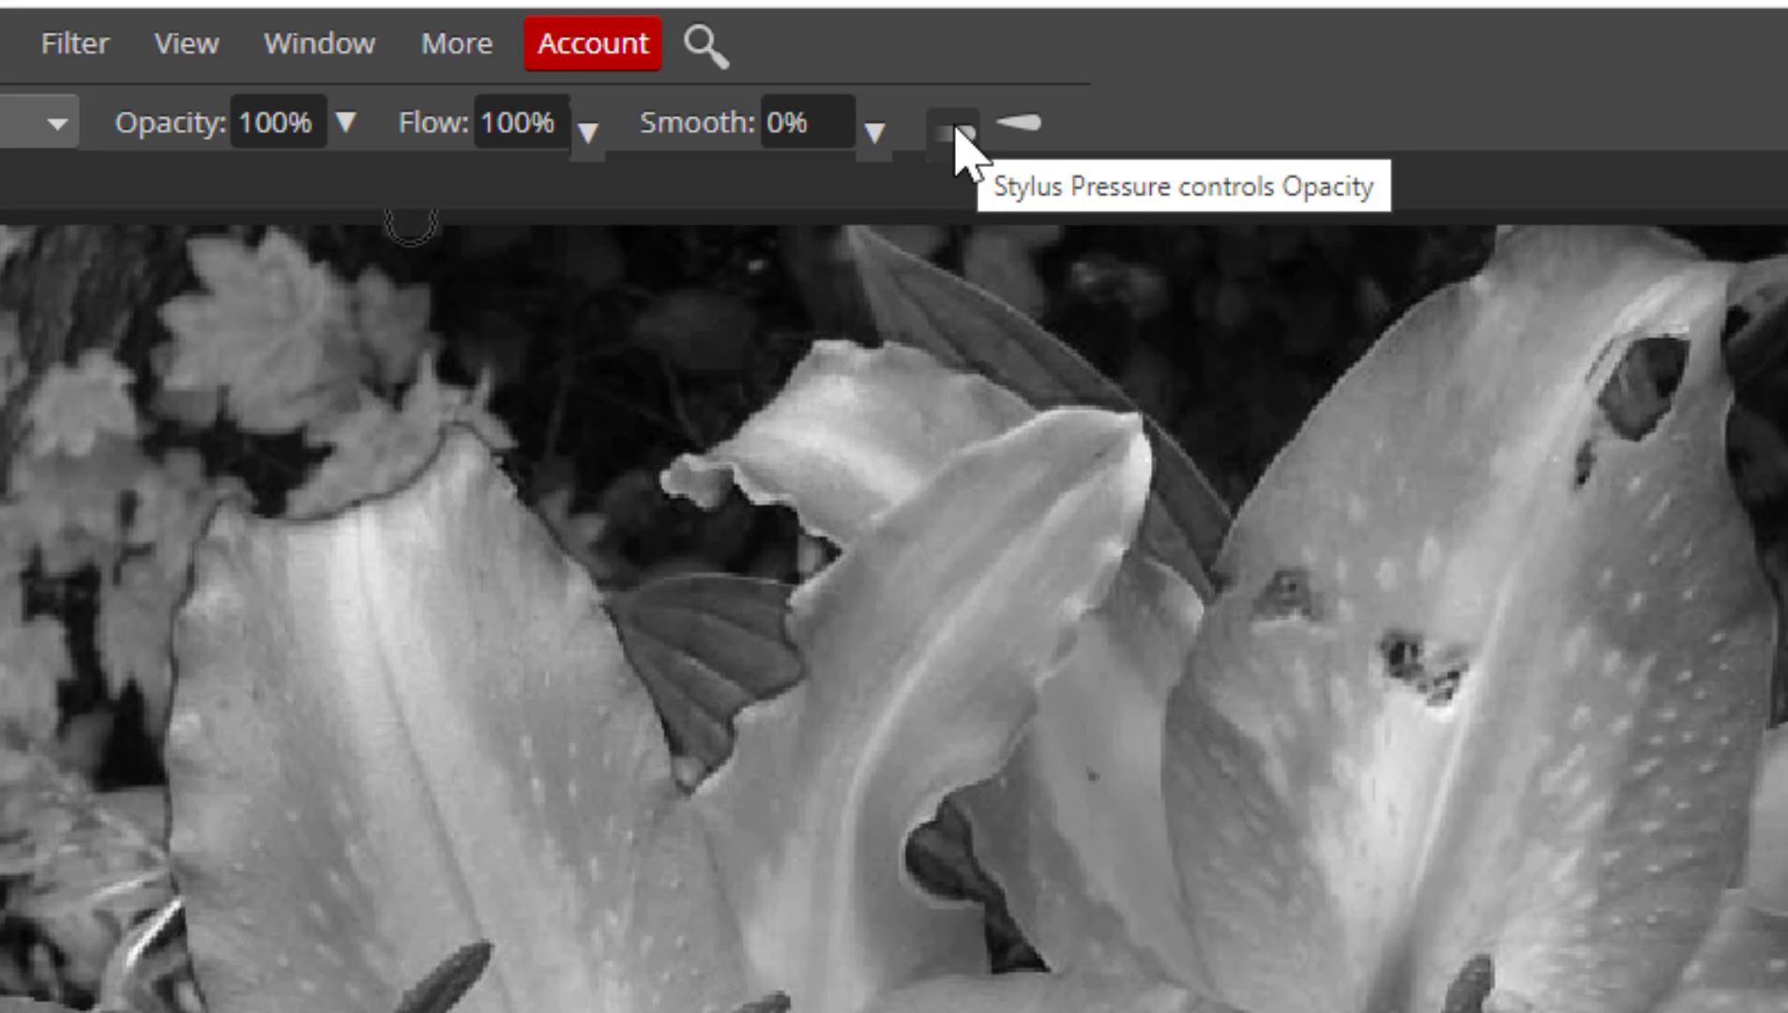
{"action": "left_click", "coordinate": [955, 139]}
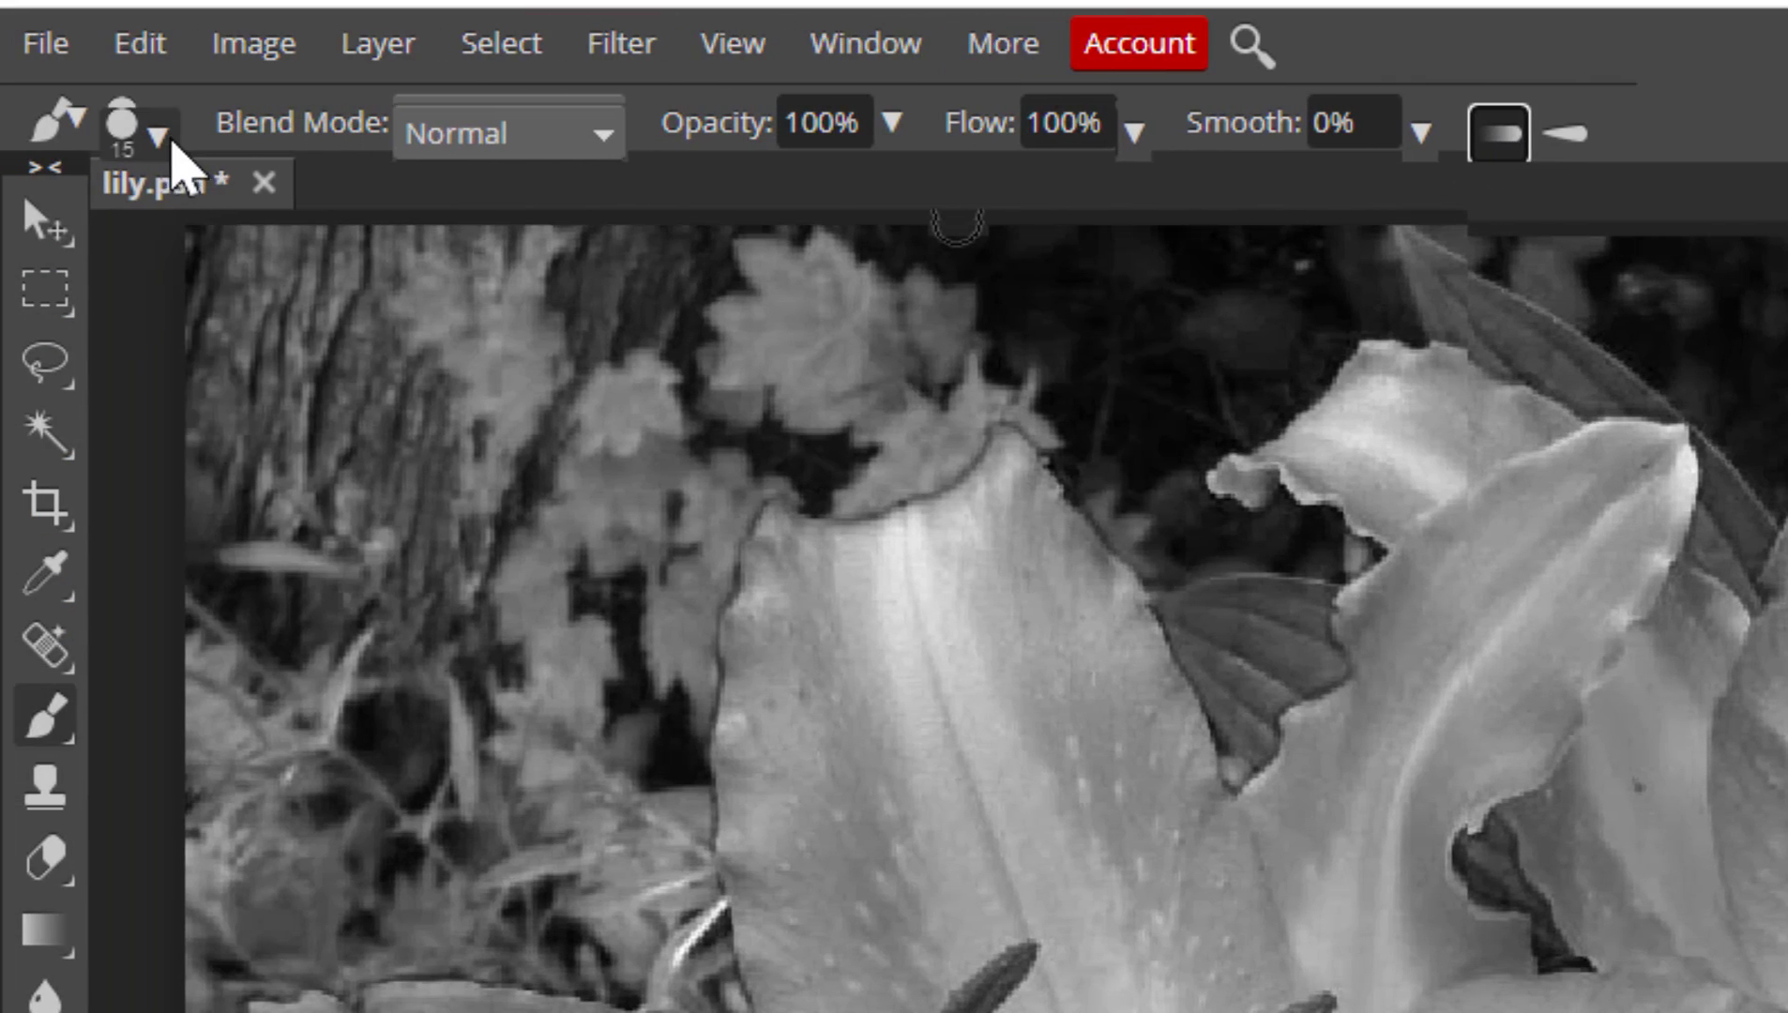
- Soften the brush by setting its hardness to 0%
{"action": "left_click", "coordinate": [170, 141]}
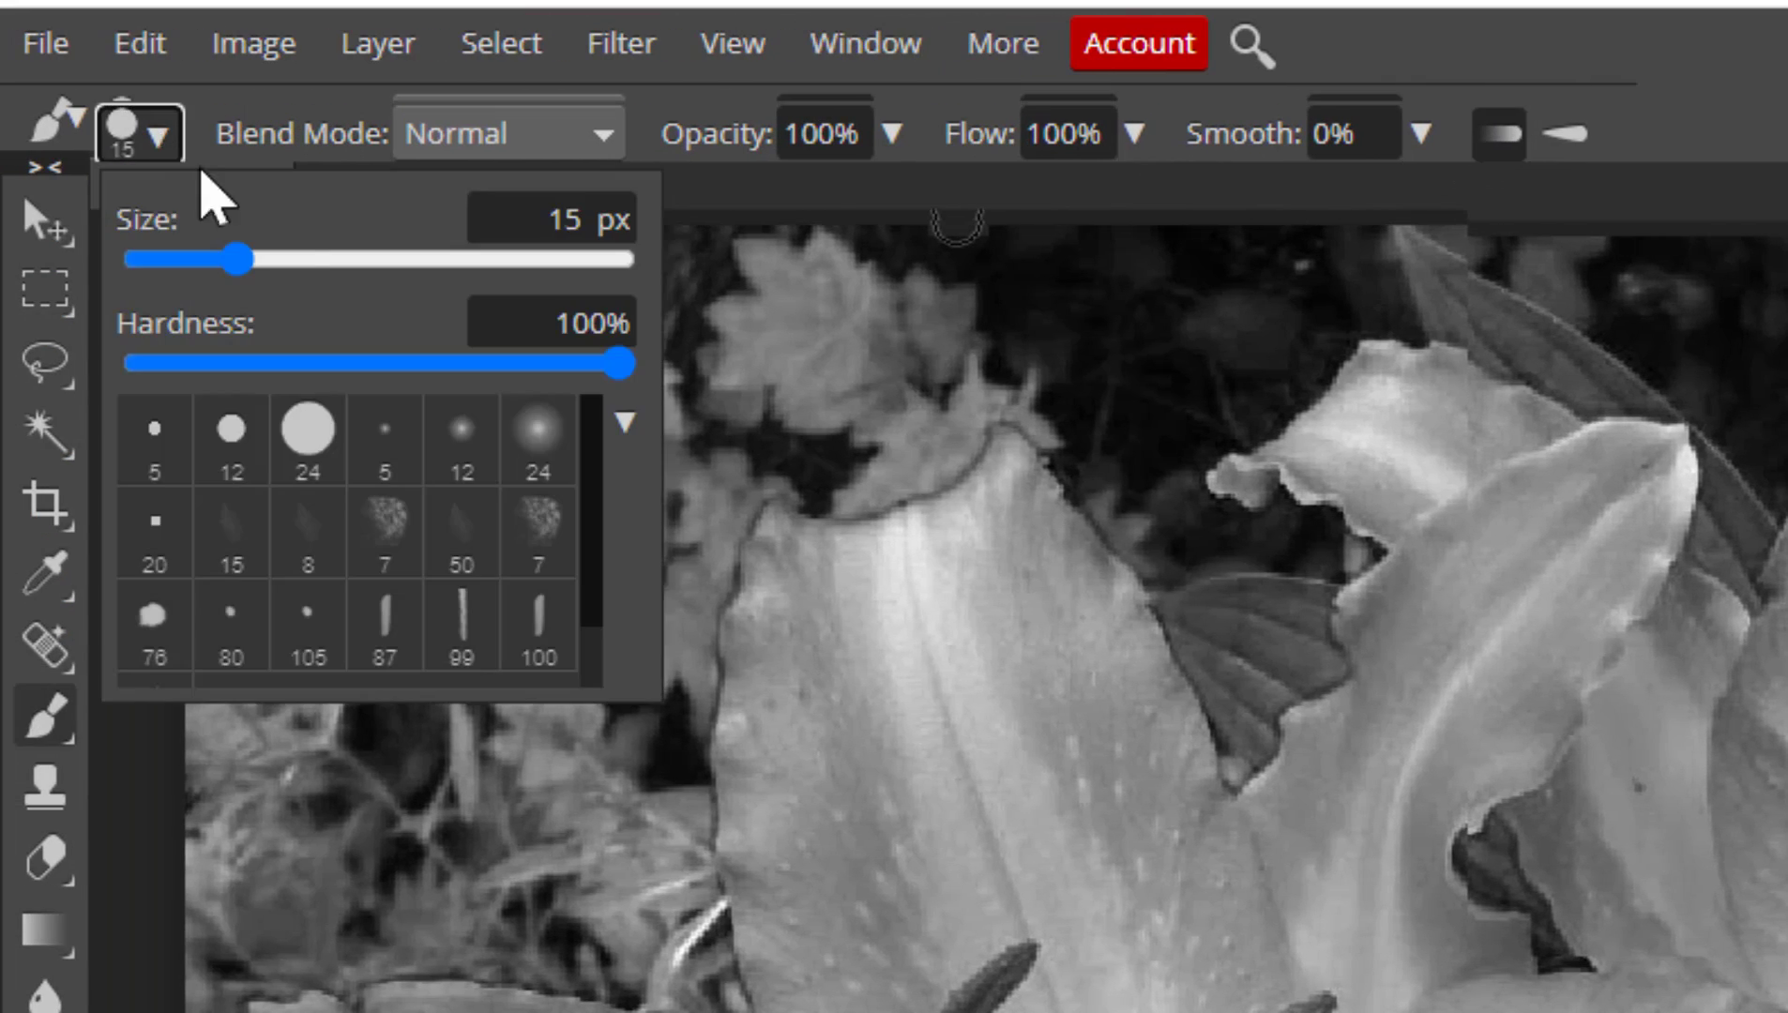
{"action": "left_click_drag", "start_coordinate": [621, 375], "coordinate": [120, 383]}
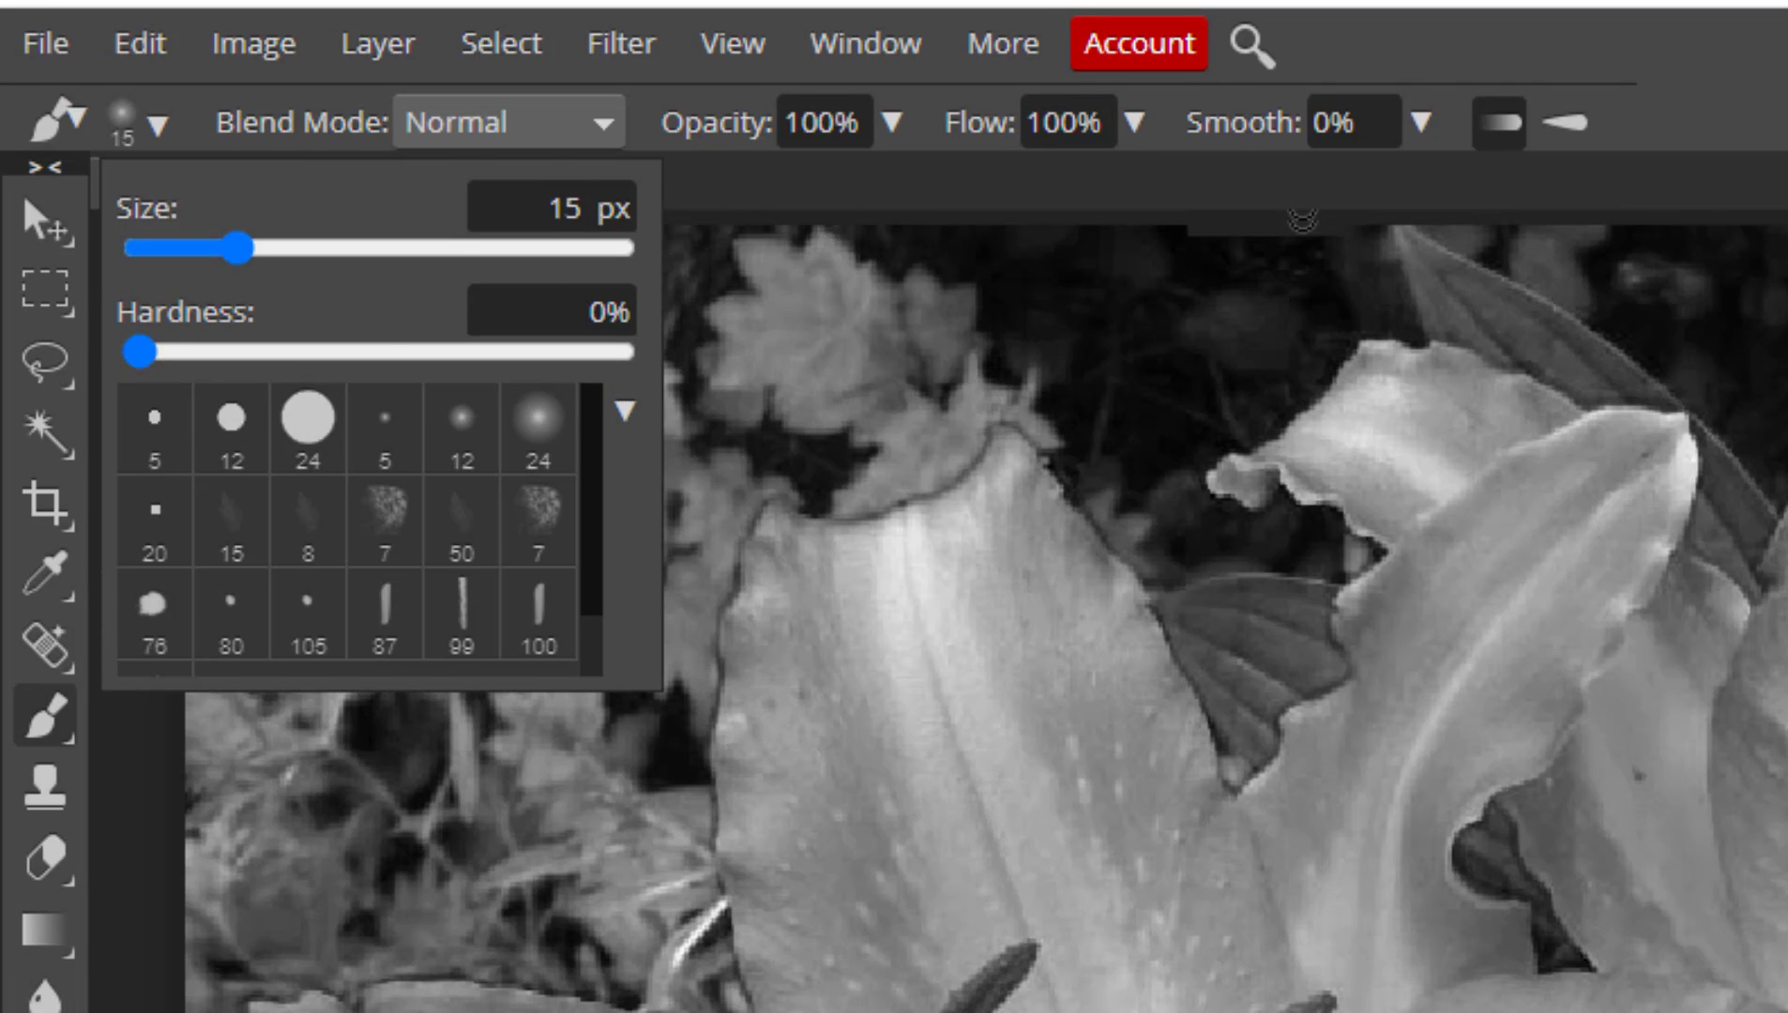
{"action": "left_click", "coordinate": [1299, 227]}
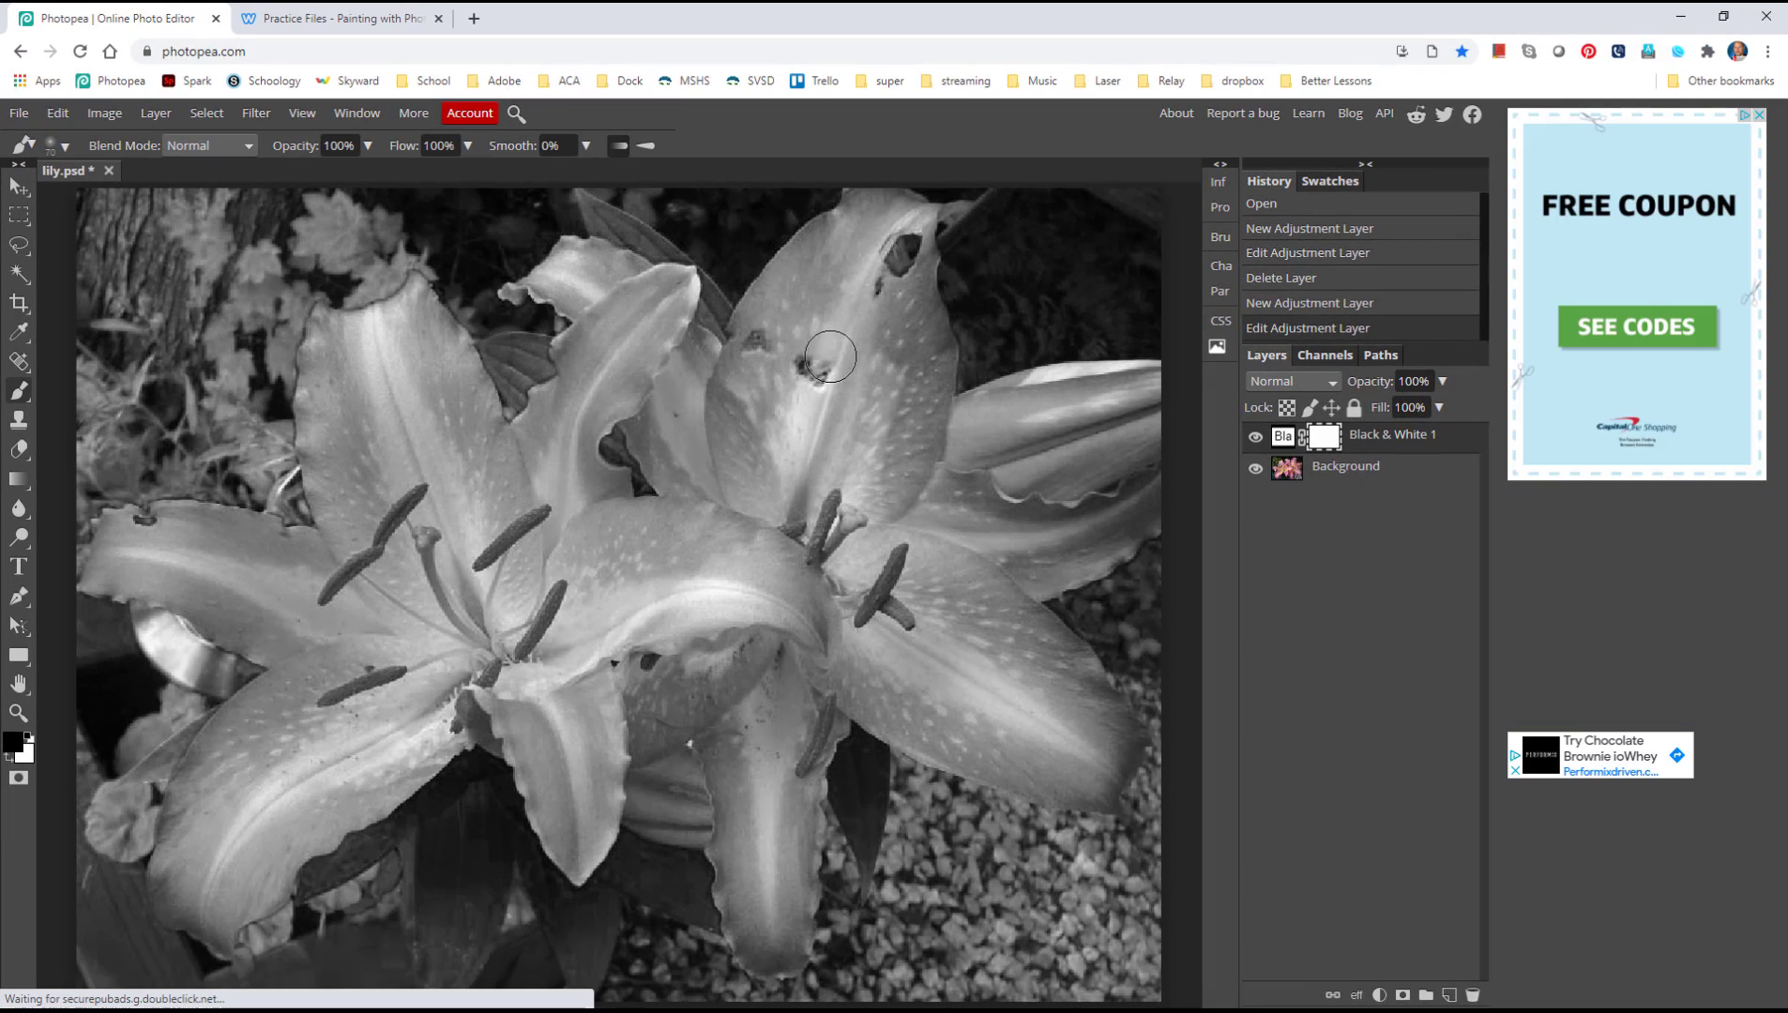
- Enlarge the soft brush to a diameter suited to painting inside the lily petals
{"action": "key", "text": "bracketright"}
{"action": "key", "text": "bracketright"}
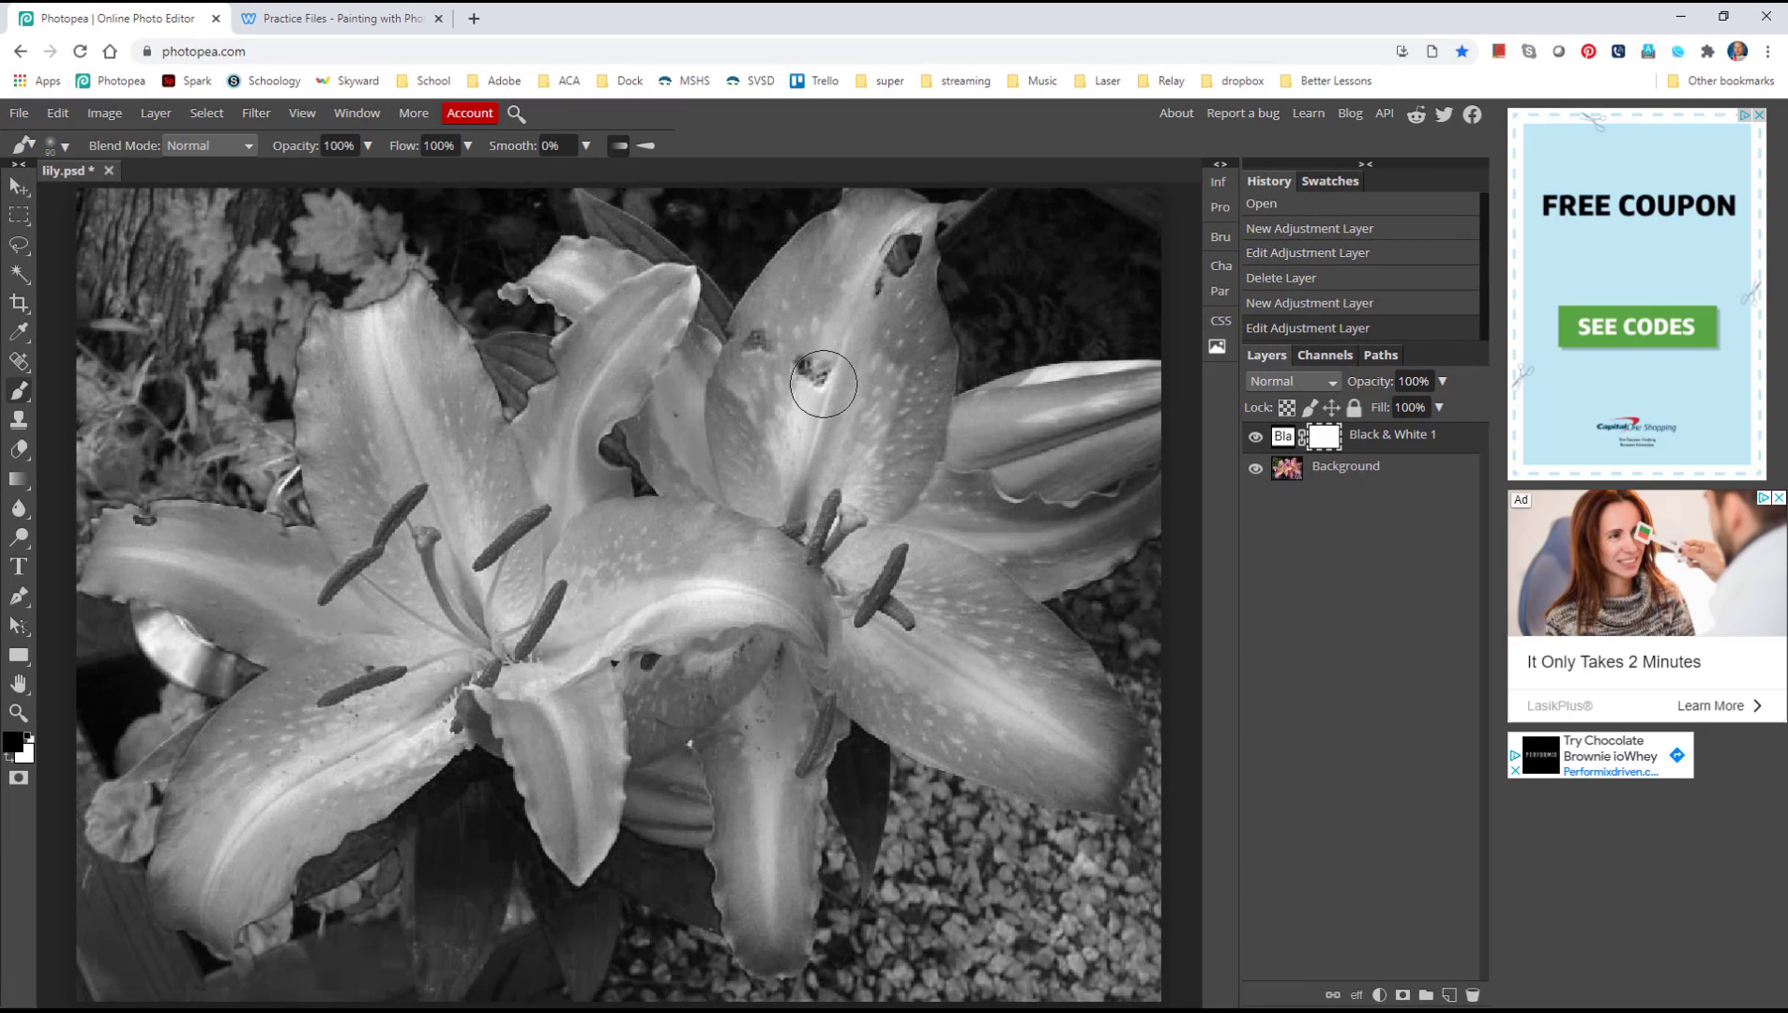
{"action": "key", "text": "bracketleft"}
{"action": "key", "text": "bracketleft"}
{"action": "key", "text": "bracketleft"}
{"action": "key", "text": "bracketleft"}
{"action": "key", "text": "bracketright"}
{"action": "key", "text": "bracketright"}
{"action": "key", "text": "bracketright"}
{"action": "key", "text": "bracketright"}
{"action": "key", "text": "bracketright"}
{"action": "key", "text": "bracketright"}
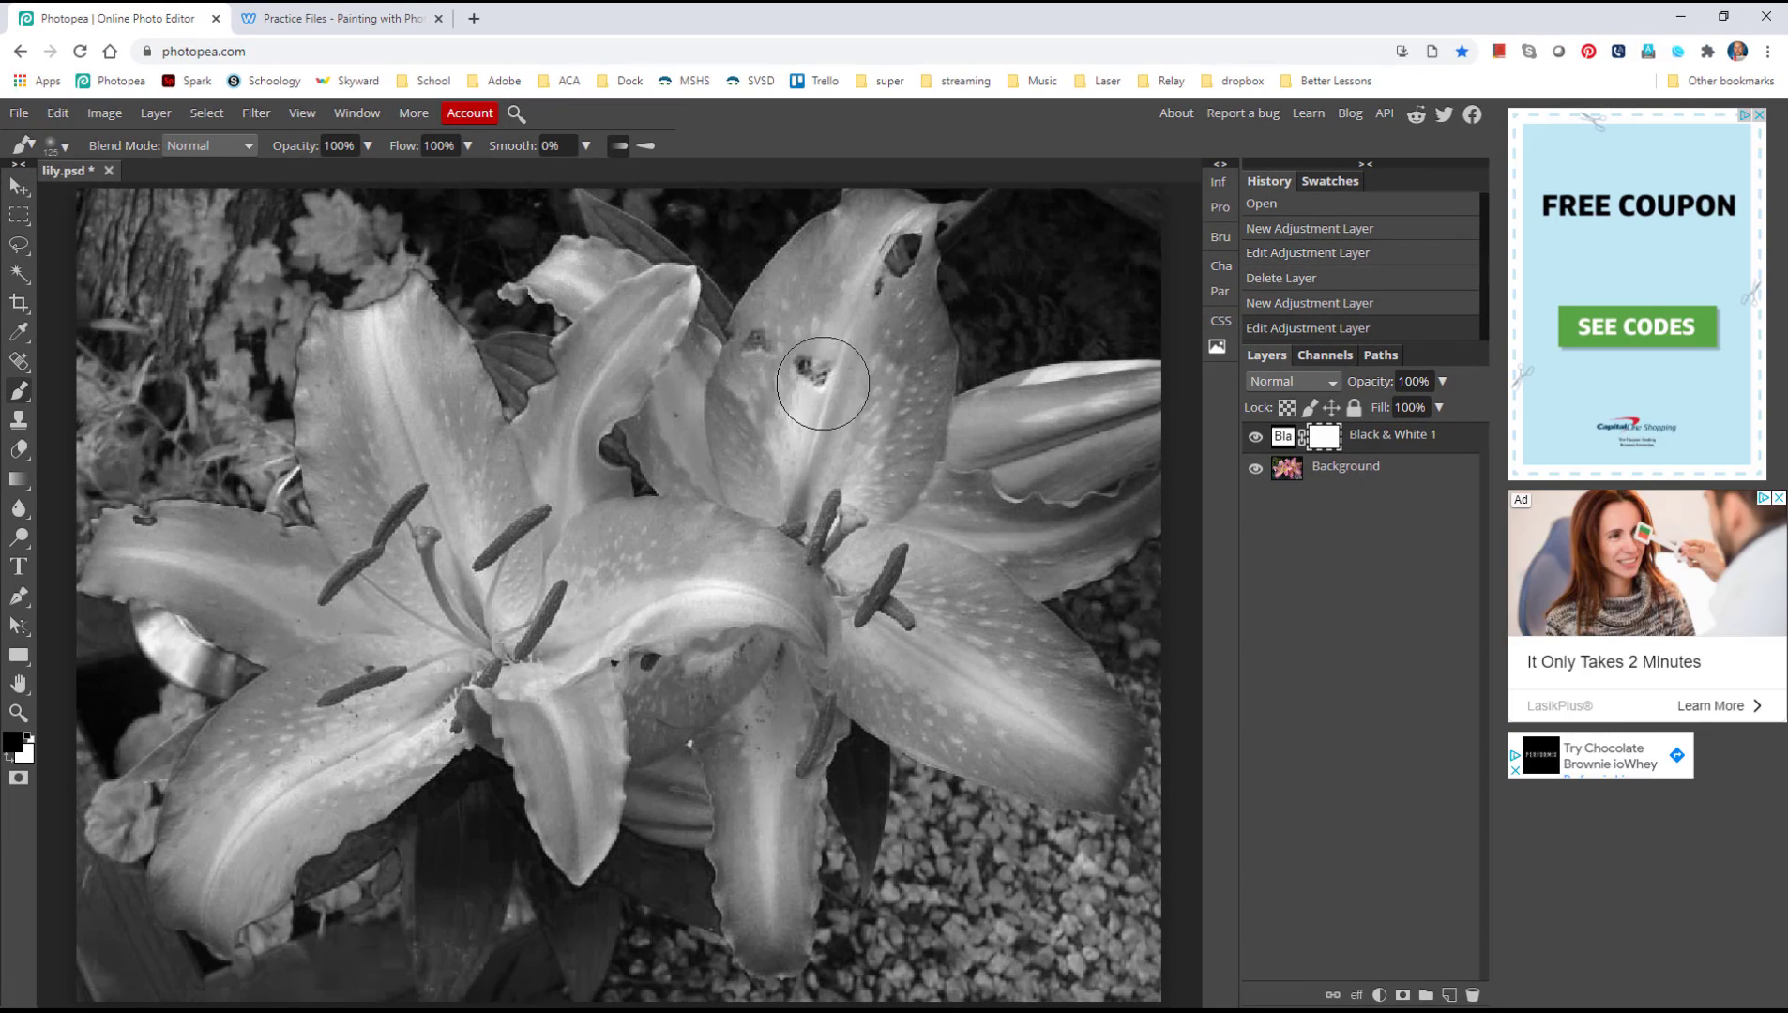
{"action": "key", "text": "bracketleft"}
{"action": "key", "text": "bracketleft"}
{"action": "key", "text": "bracketleft"}
{"action": "key", "text": "bracketleft"}
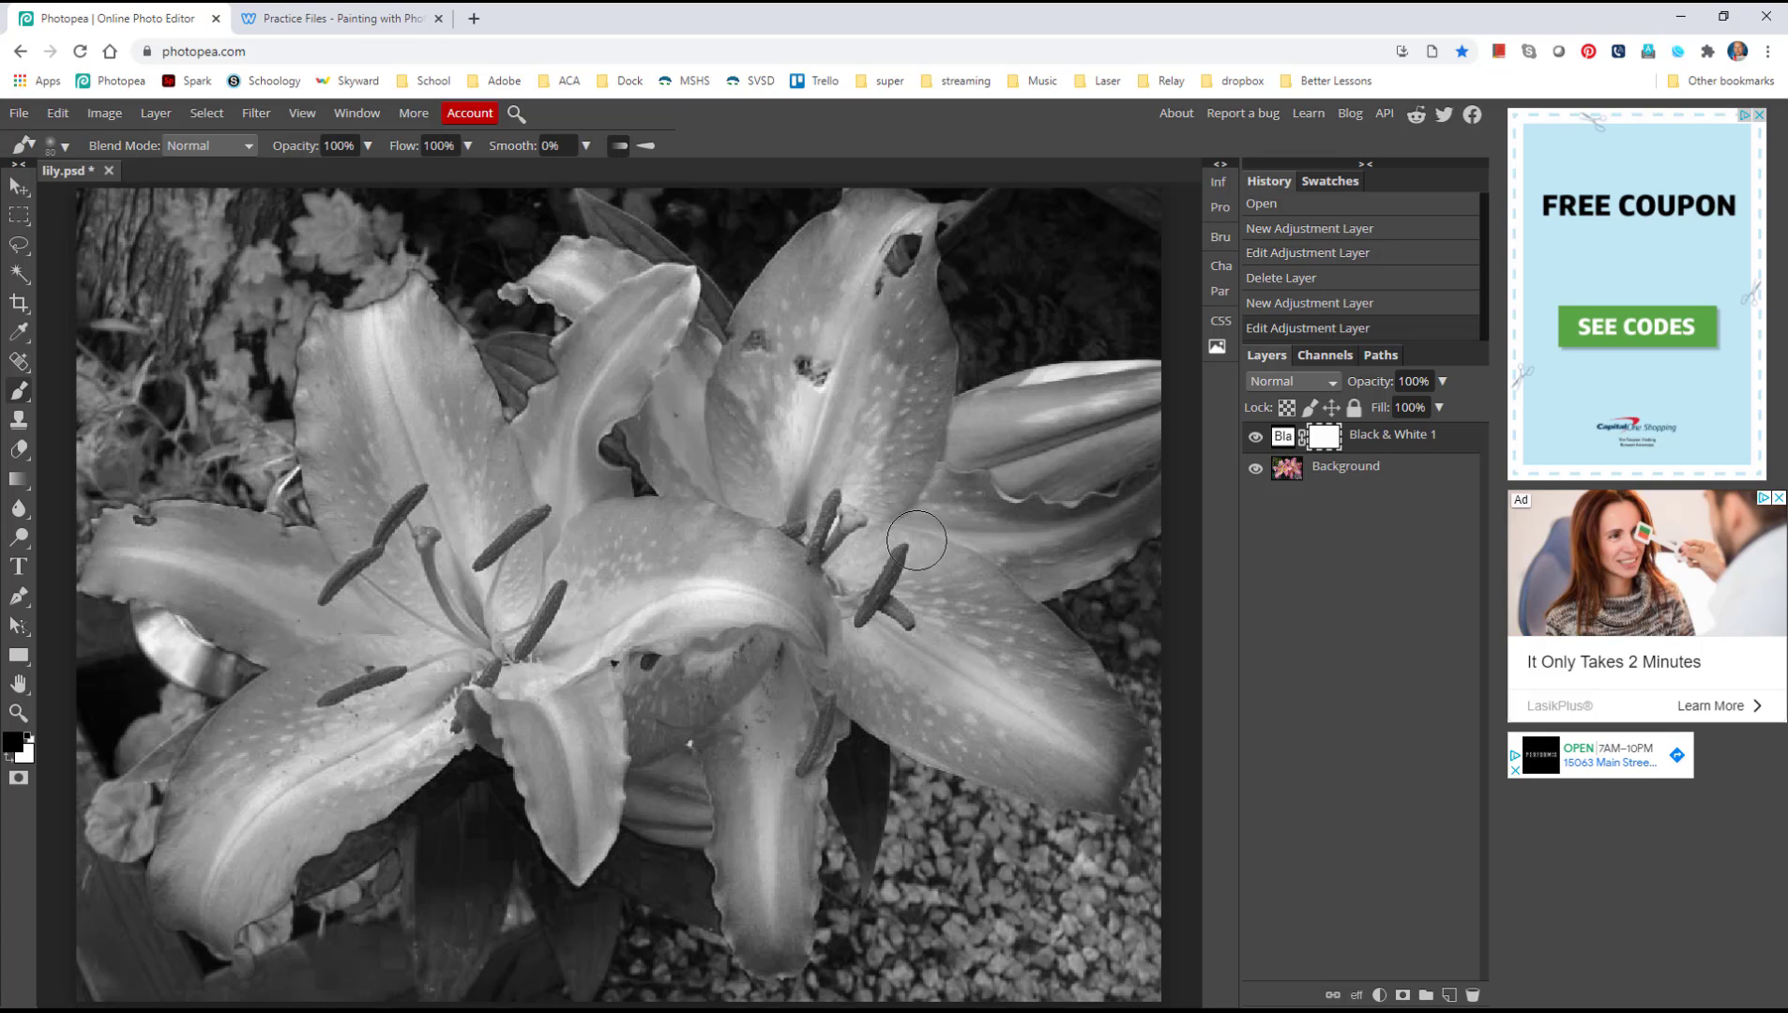
- Paint black on the layer mask along the upper right petal to bring back its colour
{"action": "left_click_drag", "start_coordinate": [798, 515], "coordinate": [840, 247]}
{"action": "mouse_move", "coordinate": [831, 406]}
{"action": "left_mouse_down"}
{"action": "mouse_move", "coordinate": [869, 248]}
{"action": "mouse_move", "coordinate": [794, 523]}
{"action": "mouse_move", "coordinate": [842, 278]}
{"action": "mouse_move", "coordinate": [841, 319]}
{"action": "left_mouse_up"}
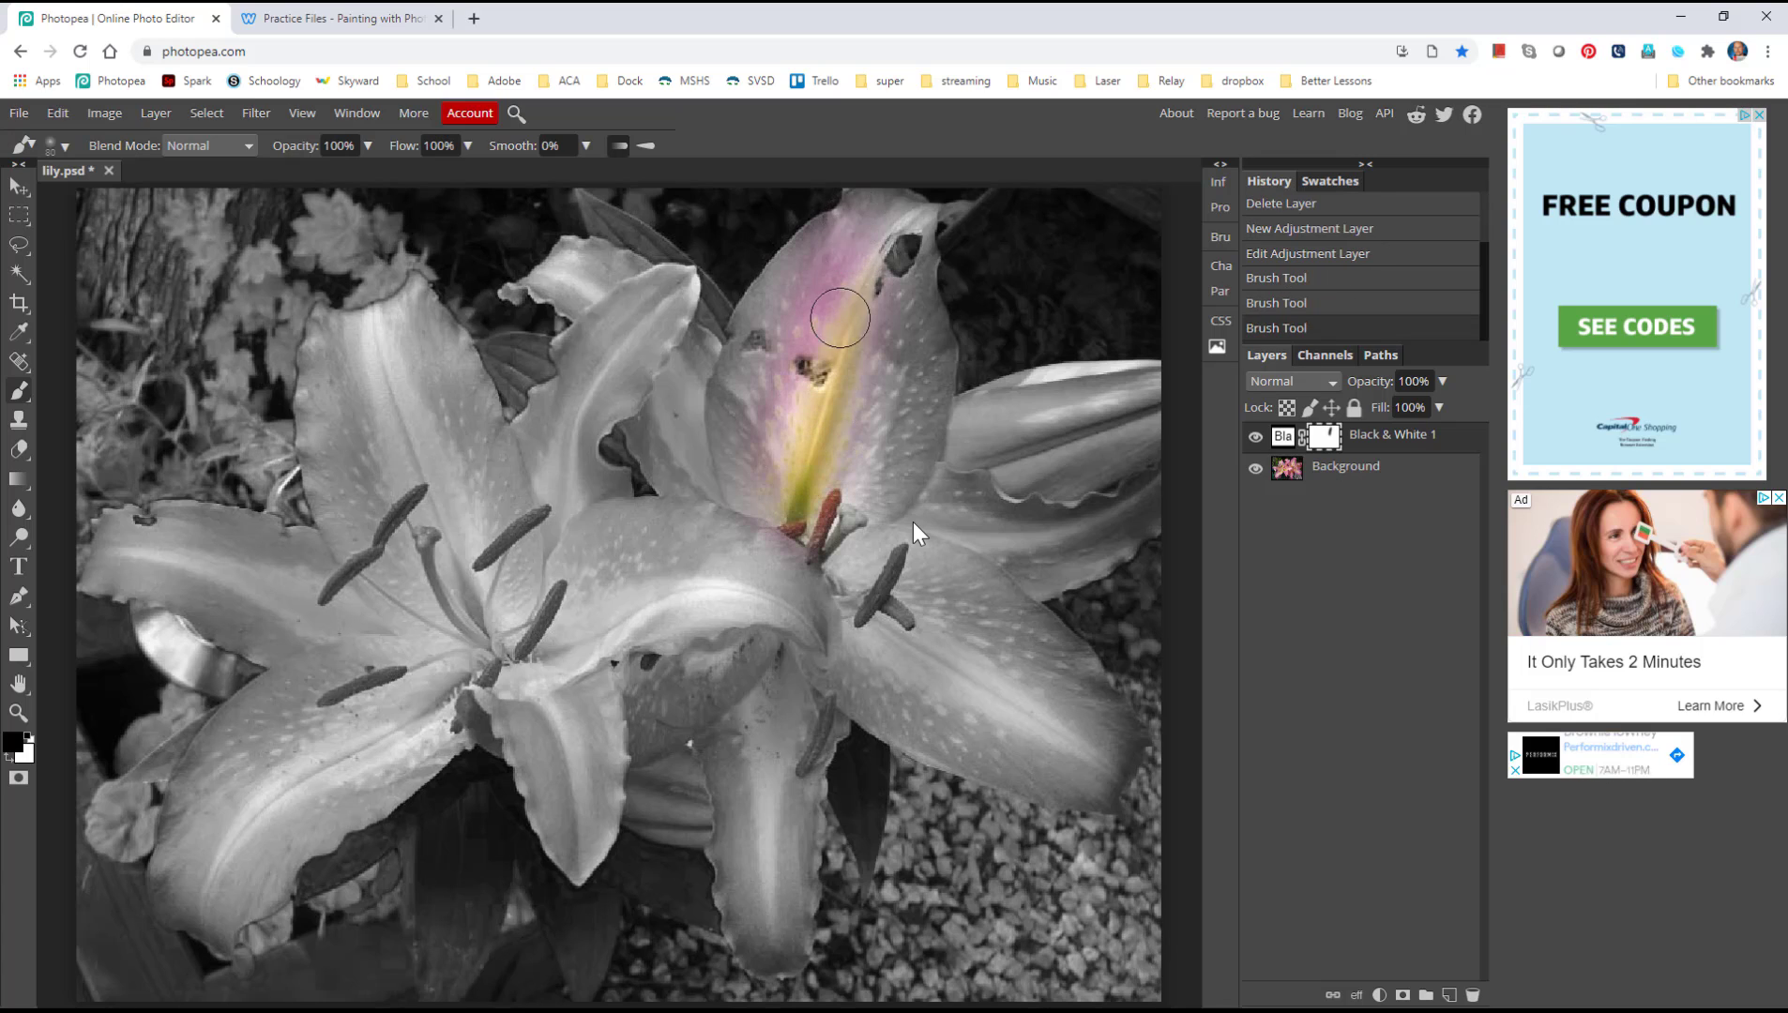
{"action": "left_click_drag", "start_coordinate": [822, 452], "coordinate": [844, 253]}
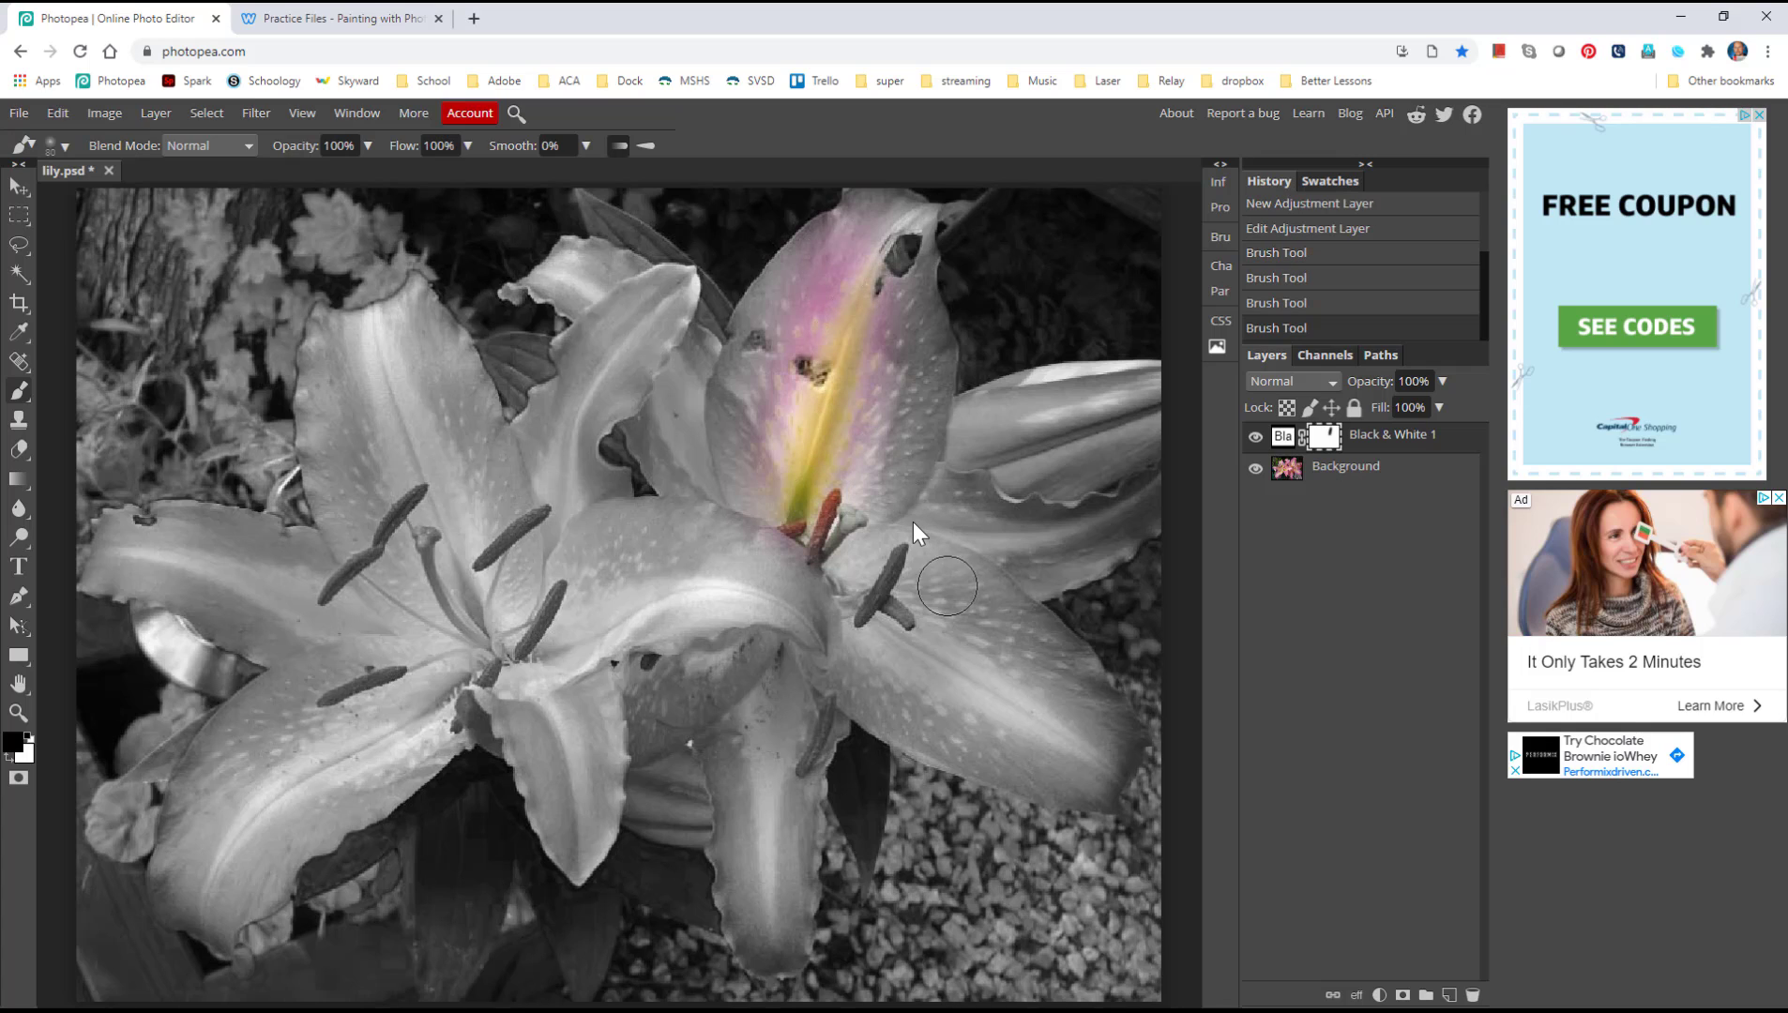
- Paint black on the mask over the right flower's lower right petal and its stamens to restore their colour
{"action": "mouse_move", "coordinate": [849, 615]}
{"action": "left_mouse_down"}
{"action": "mouse_move", "coordinate": [1078, 668]}
{"action": "mouse_move", "coordinate": [1114, 659]}
{"action": "left_mouse_up"}
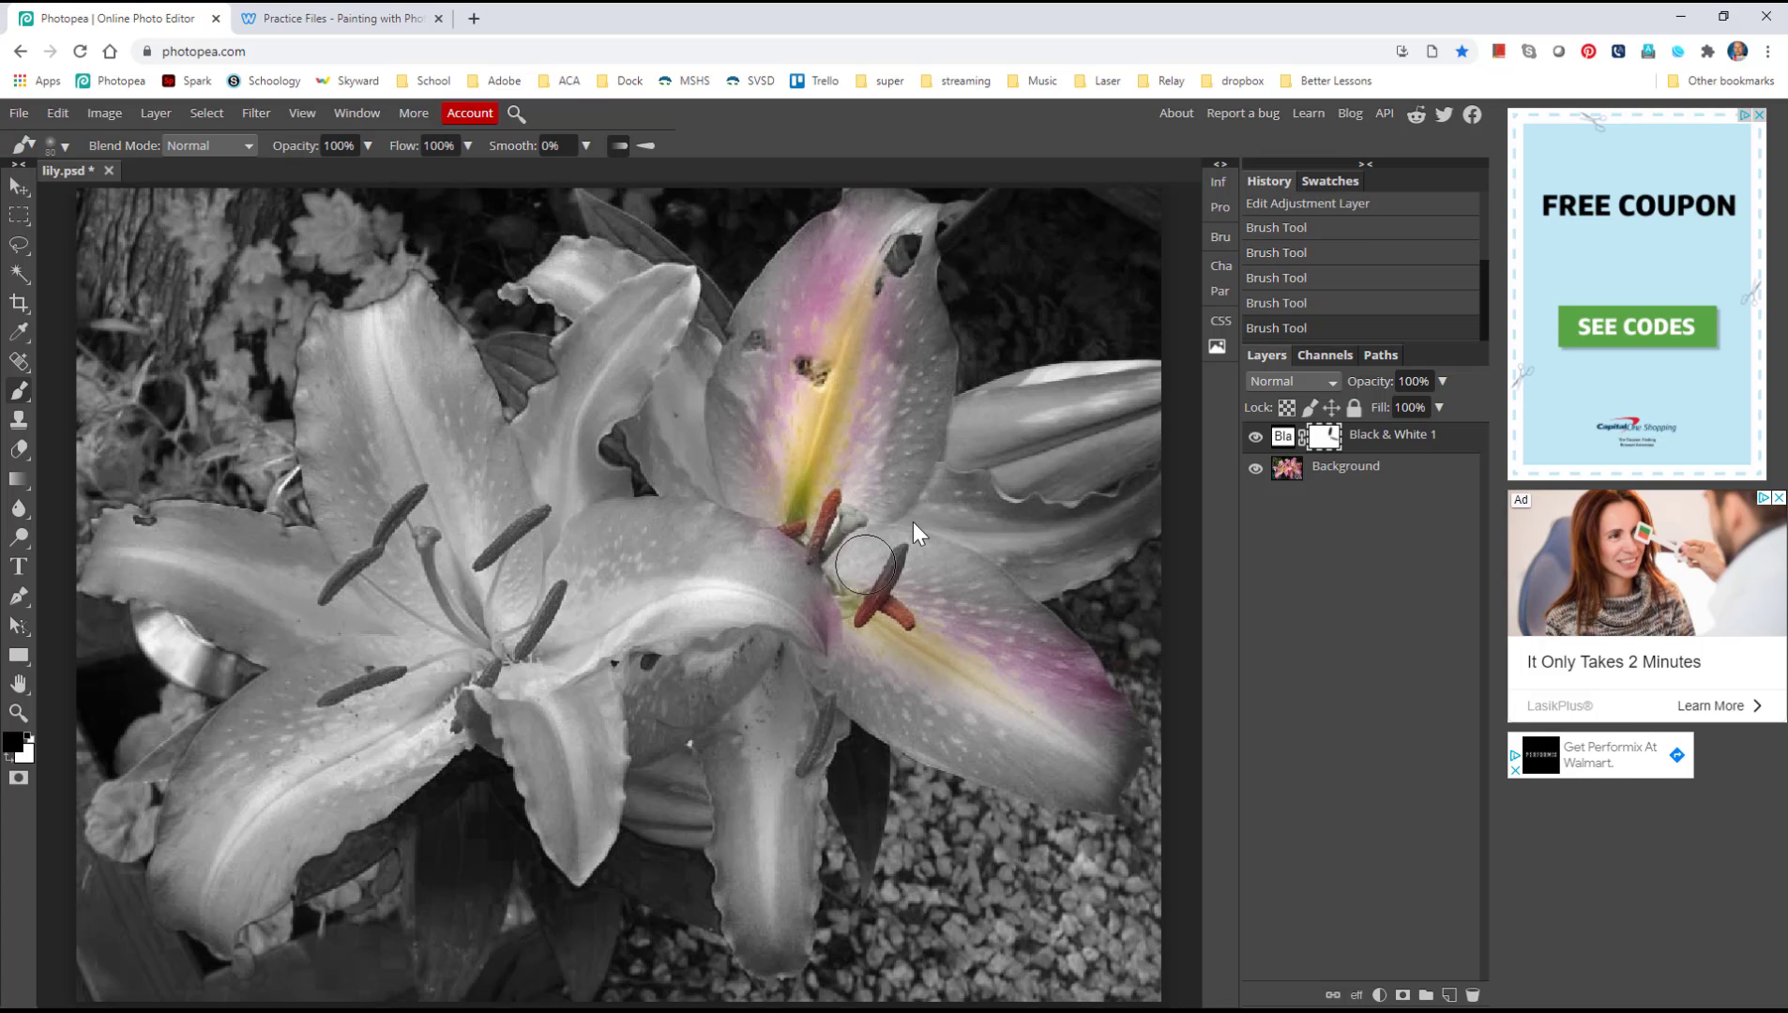
{"action": "mouse_move", "coordinate": [1102, 717]}
{"action": "left_mouse_down"}
{"action": "mouse_move", "coordinate": [1149, 761]}
{"action": "mouse_move", "coordinate": [982, 707]}
{"action": "mouse_move", "coordinate": [852, 636]}
{"action": "mouse_move", "coordinate": [887, 639]}
{"action": "mouse_move", "coordinate": [1091, 771]}
{"action": "left_mouse_up"}
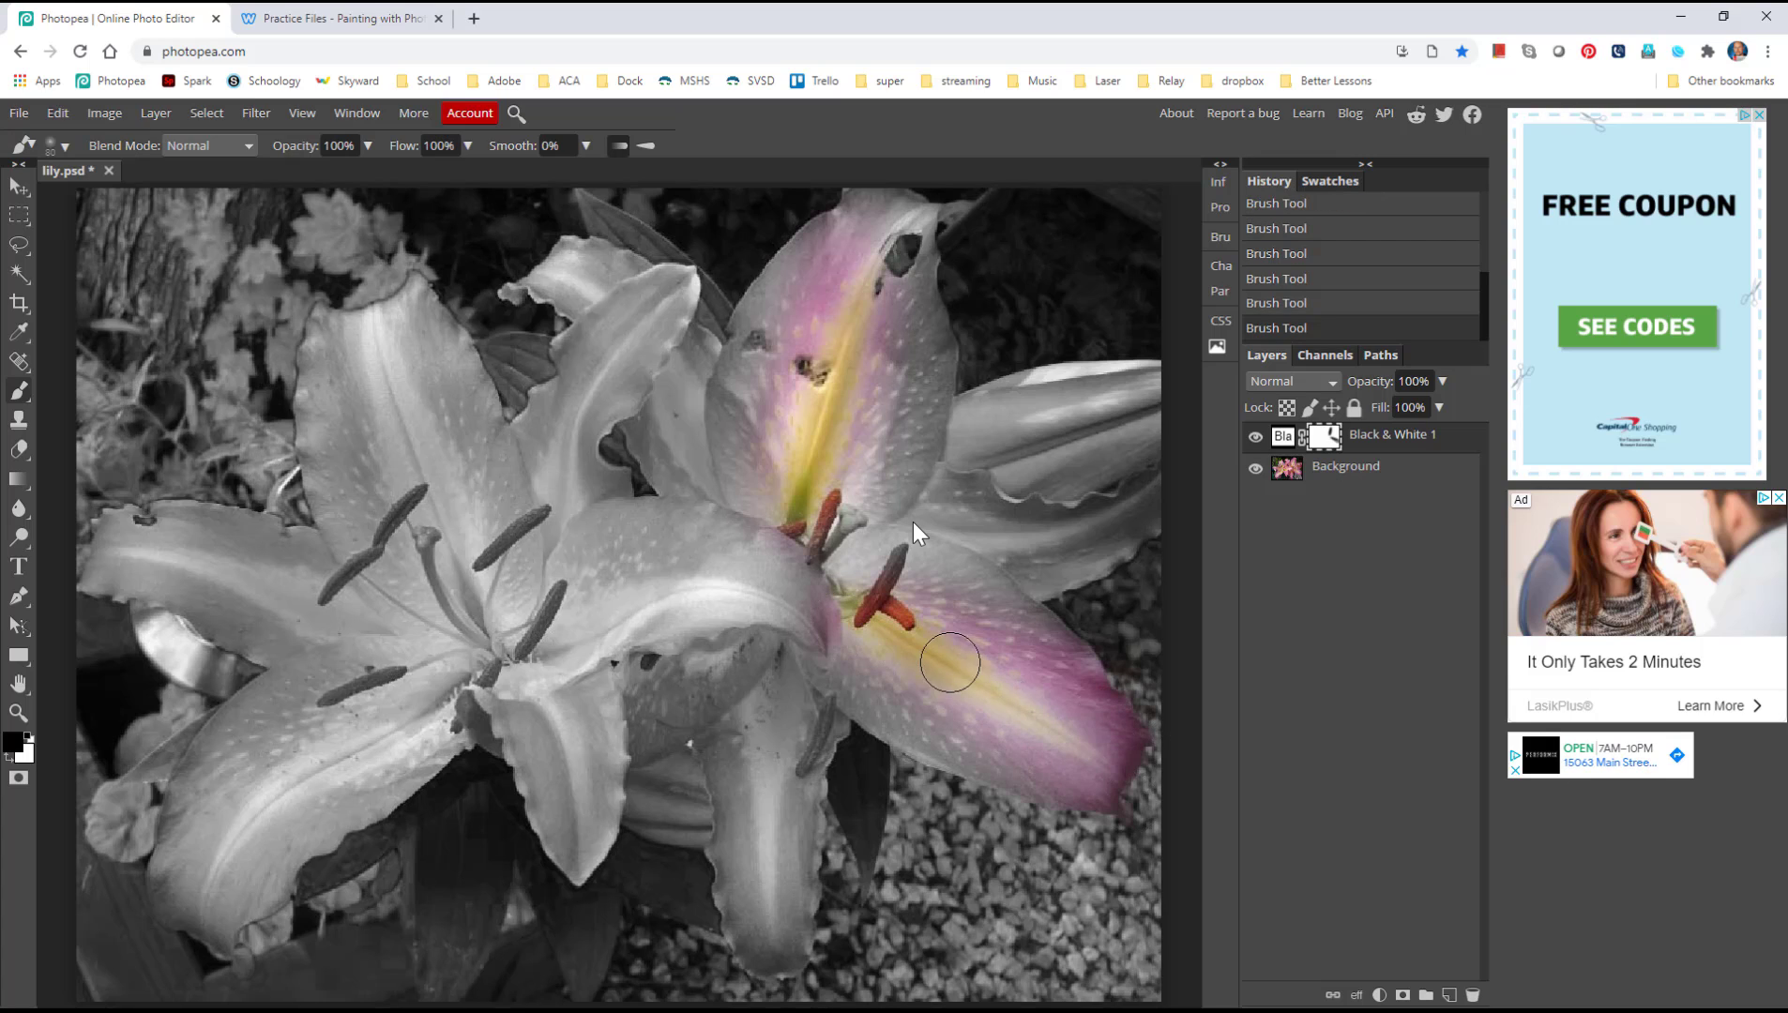
{"action": "left_click_drag", "start_coordinate": [839, 601], "coordinate": [830, 589]}
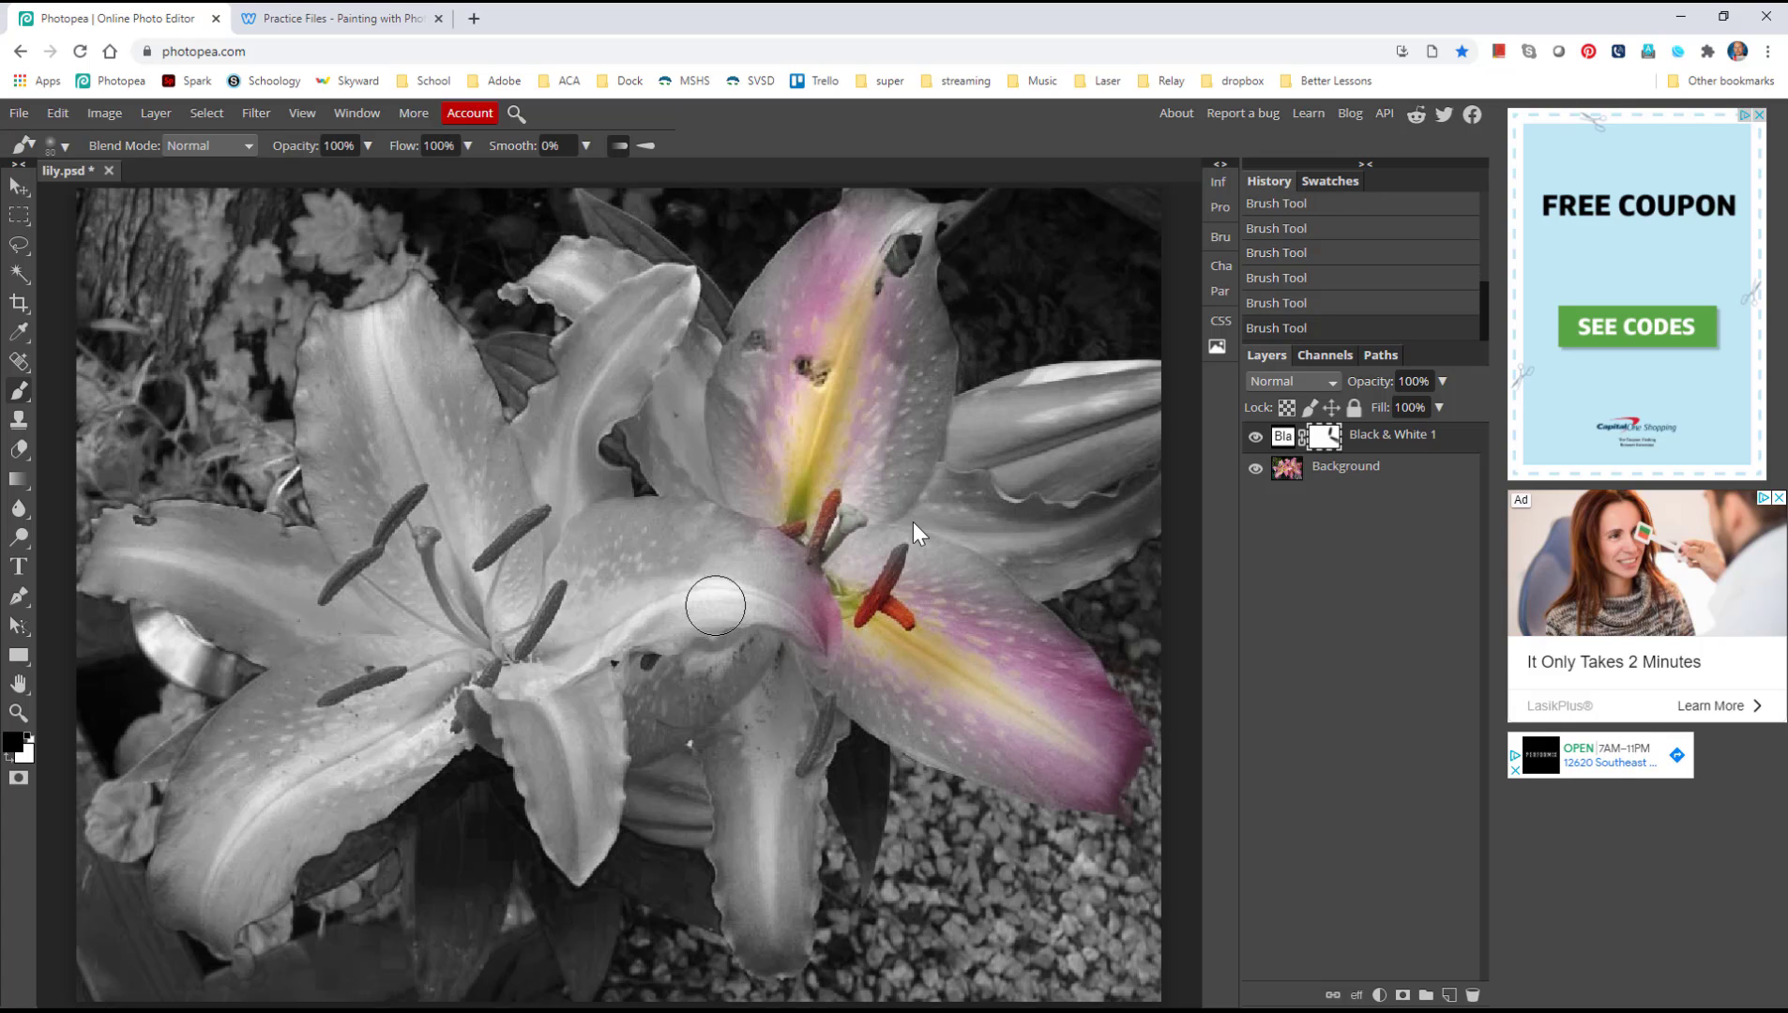
- Paint black on the mask over the left flower's petals and the upper middle and bottom centre petals to restore their colour
{"action": "mouse_move", "coordinate": [600, 614]}
{"action": "left_mouse_down"}
{"action": "mouse_move", "coordinate": [678, 570]}
{"action": "mouse_move", "coordinate": [740, 570]}
{"action": "mouse_move", "coordinate": [816, 624]}
{"action": "mouse_move", "coordinate": [754, 605]}
{"action": "mouse_move", "coordinate": [615, 632]}
{"action": "mouse_move", "coordinate": [668, 563]}
{"action": "mouse_move", "coordinate": [611, 567]}
{"action": "mouse_move", "coordinate": [549, 623]}
{"action": "mouse_move", "coordinate": [557, 721]}
{"action": "mouse_move", "coordinate": [513, 684]}
{"action": "mouse_move", "coordinate": [576, 759]}
{"action": "mouse_move", "coordinate": [602, 837]}
{"action": "mouse_move", "coordinate": [527, 643]}
{"action": "mouse_move", "coordinate": [562, 748]}
{"action": "mouse_move", "coordinate": [556, 681]}
{"action": "mouse_move", "coordinate": [484, 649]}
{"action": "mouse_move", "coordinate": [267, 803]}
{"action": "mouse_move", "coordinate": [197, 885]}
{"action": "mouse_move", "coordinate": [296, 744]}
{"action": "mouse_move", "coordinate": [449, 680]}
{"action": "mouse_move", "coordinate": [284, 783]}
{"action": "mouse_move", "coordinate": [455, 688]}
{"action": "mouse_move", "coordinate": [308, 757]}
{"action": "mouse_move", "coordinate": [407, 680]}
{"action": "mouse_move", "coordinate": [493, 650]}
{"action": "mouse_move", "coordinate": [263, 792]}
{"action": "mouse_move", "coordinate": [230, 831]}
{"action": "mouse_move", "coordinate": [210, 943]}
{"action": "mouse_move", "coordinate": [329, 710]}
{"action": "mouse_move", "coordinate": [205, 835]}
{"action": "mouse_move", "coordinate": [232, 774]}
{"action": "mouse_move", "coordinate": [374, 680]}
{"action": "mouse_move", "coordinate": [426, 684]}
{"action": "mouse_move", "coordinate": [372, 684]}
{"action": "mouse_move", "coordinate": [317, 730]}
{"action": "mouse_move", "coordinate": [366, 689]}
{"action": "mouse_move", "coordinate": [372, 347]}
{"action": "mouse_move", "coordinate": [505, 599]}
{"action": "mouse_move", "coordinate": [481, 546]}
{"action": "mouse_move", "coordinate": [501, 647]}
{"action": "mouse_move", "coordinate": [469, 597]}
{"action": "mouse_move", "coordinate": [456, 605]}
{"action": "mouse_move", "coordinate": [388, 395]}
{"action": "mouse_move", "coordinate": [500, 640]}
{"action": "mouse_move", "coordinate": [442, 465]}
{"action": "mouse_move", "coordinate": [363, 365]}
{"action": "mouse_move", "coordinate": [477, 613]}
{"action": "mouse_move", "coordinate": [401, 629]}
{"action": "mouse_move", "coordinate": [120, 561]}
{"action": "left_mouse_up"}
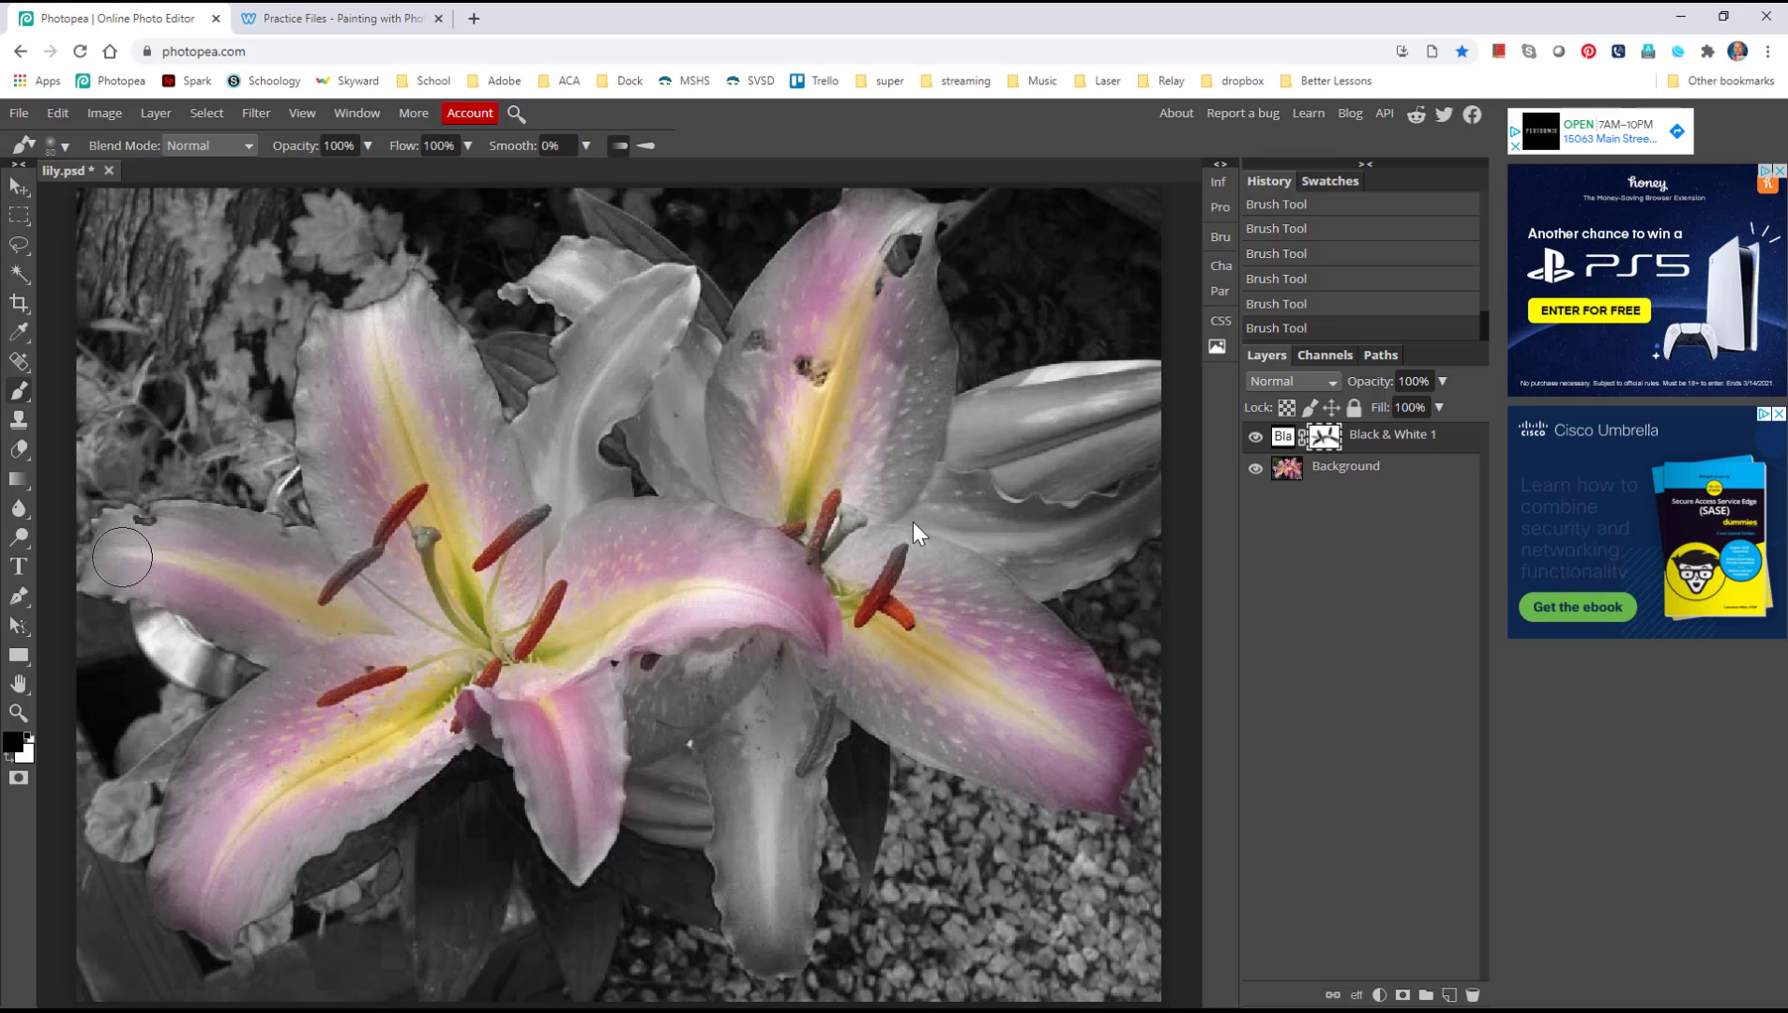
{"action": "mouse_move", "coordinate": [644, 290]}
{"action": "left_mouse_down"}
{"action": "mouse_move", "coordinate": [563, 453]}
{"action": "mouse_move", "coordinate": [709, 403]}
{"action": "mouse_move", "coordinate": [652, 300]}
{"action": "mouse_move", "coordinate": [547, 268]}
{"action": "mouse_move", "coordinate": [687, 401]}
{"action": "mouse_move", "coordinate": [720, 483]}
{"action": "mouse_move", "coordinate": [693, 435]}
{"action": "mouse_move", "coordinate": [773, 431]}
{"action": "mouse_move", "coordinate": [798, 680]}
{"action": "mouse_move", "coordinate": [783, 696]}
{"action": "mouse_move", "coordinate": [778, 676]}
{"action": "mouse_move", "coordinate": [767, 831]}
{"action": "mouse_move", "coordinate": [748, 712]}
{"action": "mouse_move", "coordinate": [756, 784]}
{"action": "left_mouse_up"}
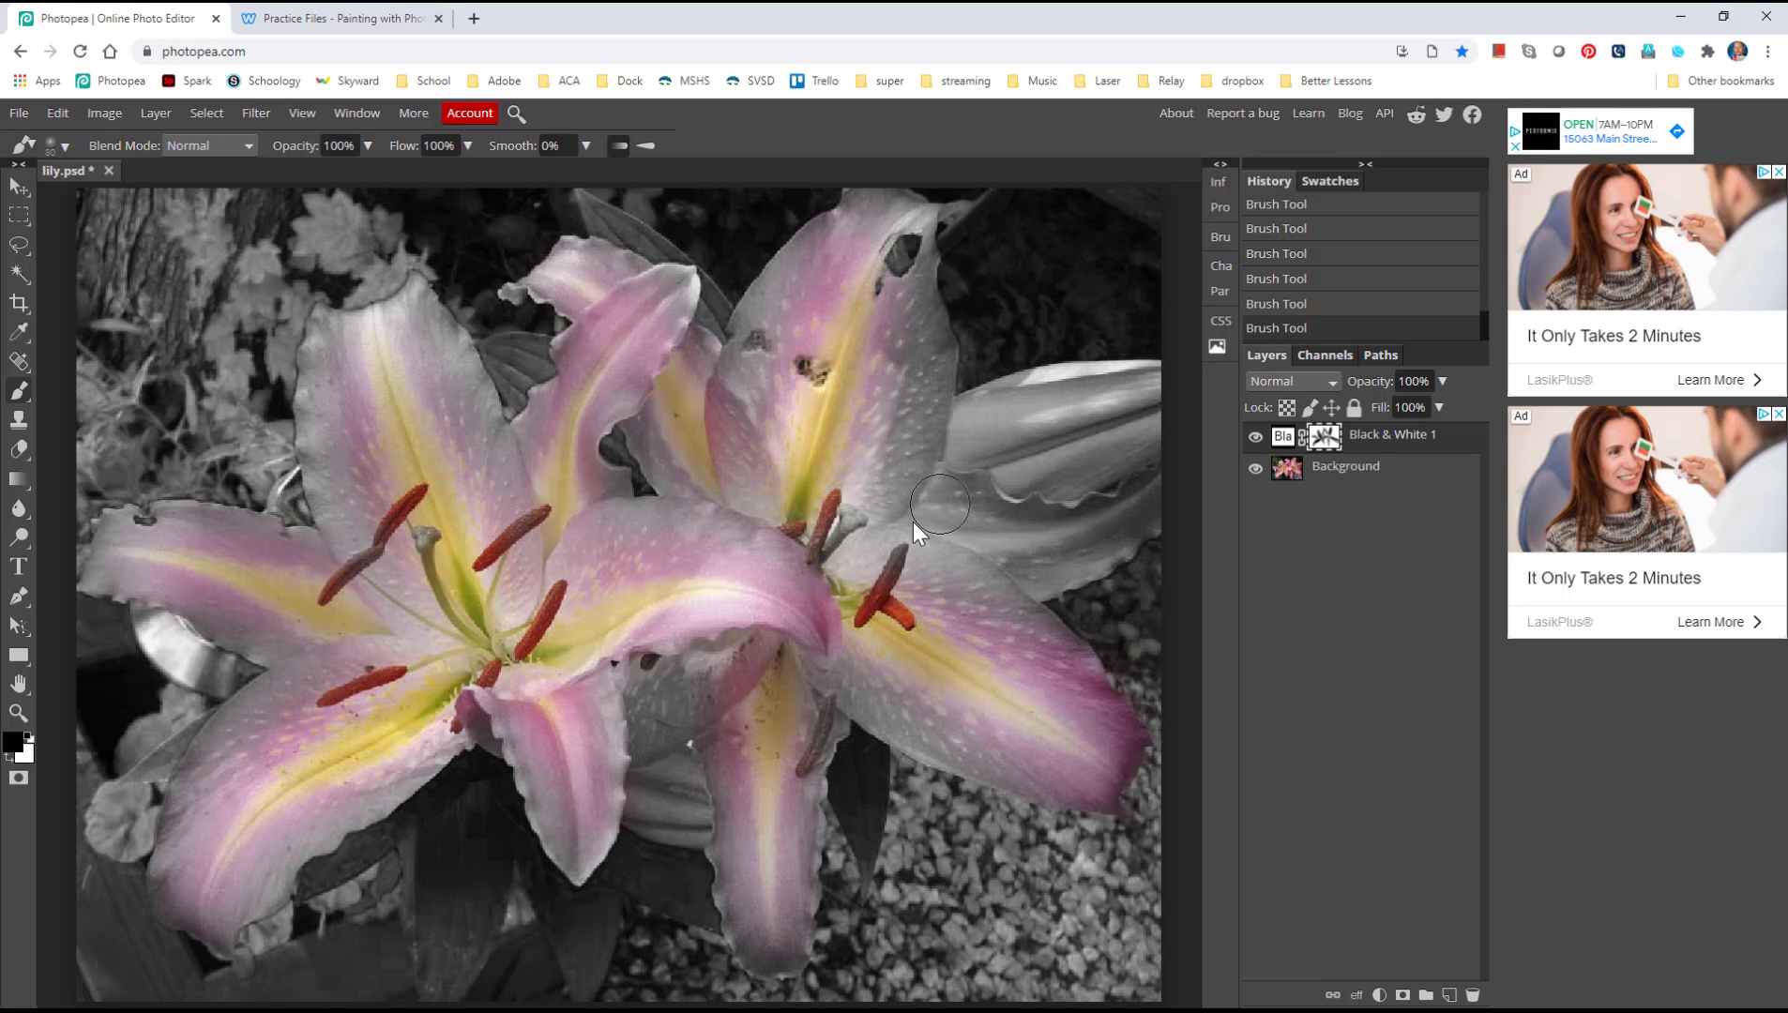
- Paint black on the mask over the base of the right flower's grey far-right petal to restore its colour
{"action": "mouse_move", "coordinate": [980, 511]}
{"action": "left_mouse_down"}
{"action": "mouse_move", "coordinate": [1083, 493]}
{"action": "mouse_move", "coordinate": [1149, 440]}
{"action": "mouse_move", "coordinate": [1062, 438]}
{"action": "mouse_move", "coordinate": [988, 467]}
{"action": "mouse_move", "coordinate": [1161, 411]}
{"action": "mouse_move", "coordinate": [1002, 483]}
{"action": "mouse_move", "coordinate": [957, 540]}
{"action": "left_mouse_up"}
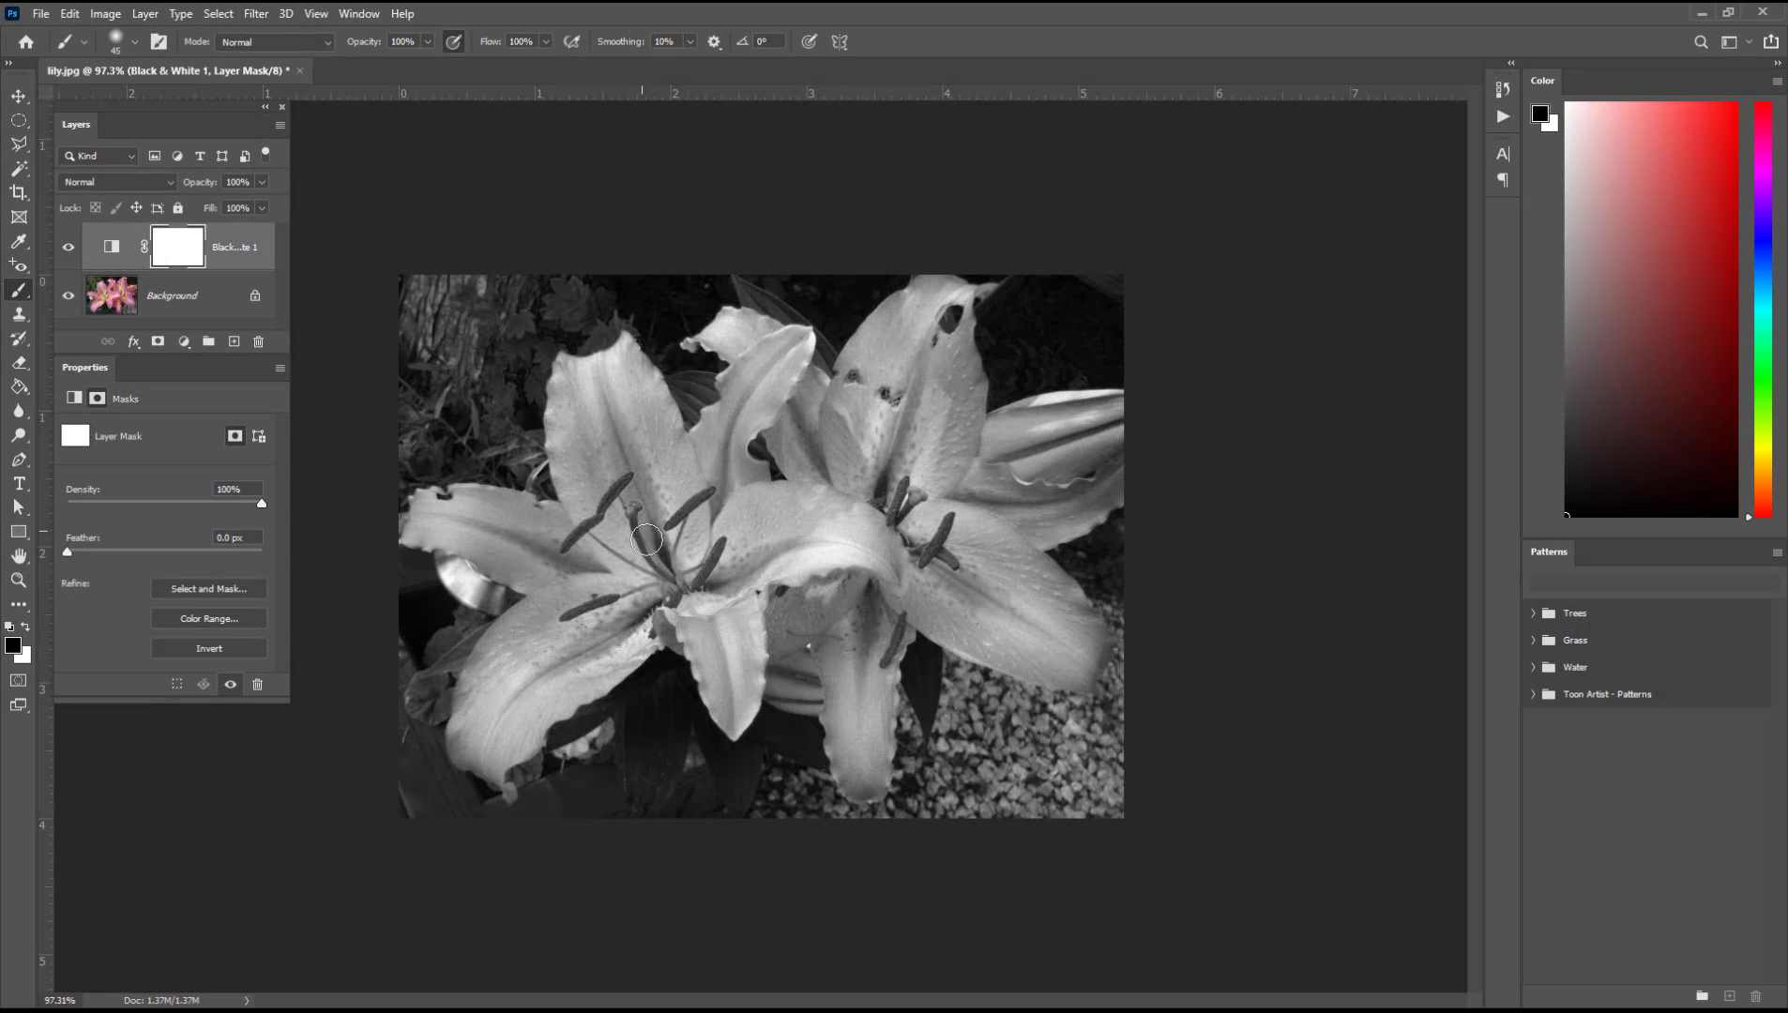
- In Photoshop, paint black on the Black & White 1 layer's mask along the left flower's petals and stamens to restore their colour
{"action": "mouse_move", "coordinate": [647, 540]}
{"action": "left_mouse_down"}
{"action": "mouse_move", "coordinate": [666, 562]}
{"action": "mouse_move", "coordinate": [613, 406]}
{"action": "left_mouse_up"}
{"action": "left_click_drag", "start_coordinate": [636, 637], "coordinate": [862, 544]}
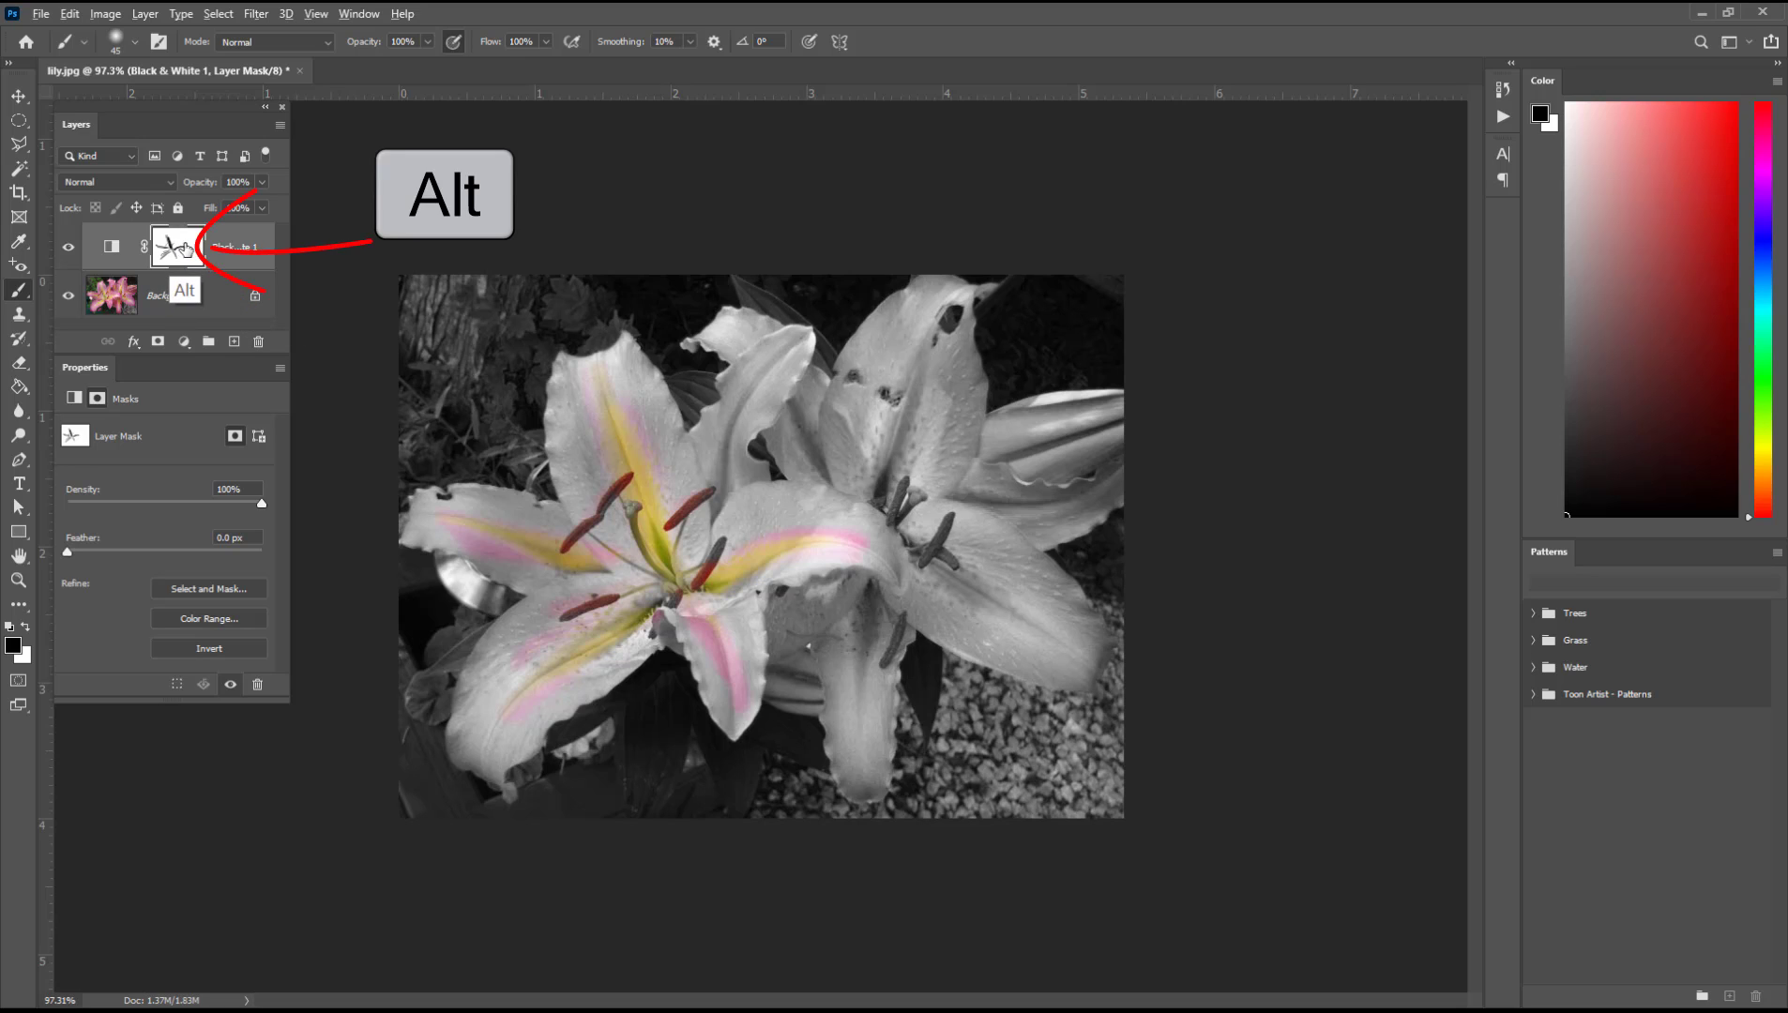
- Display the layer mask alone, darken the grey strokes of the left flower's lower and left petals with black, and return to the photo
{"action": "left_click", "coordinate": [181, 249], "text": "alt"}
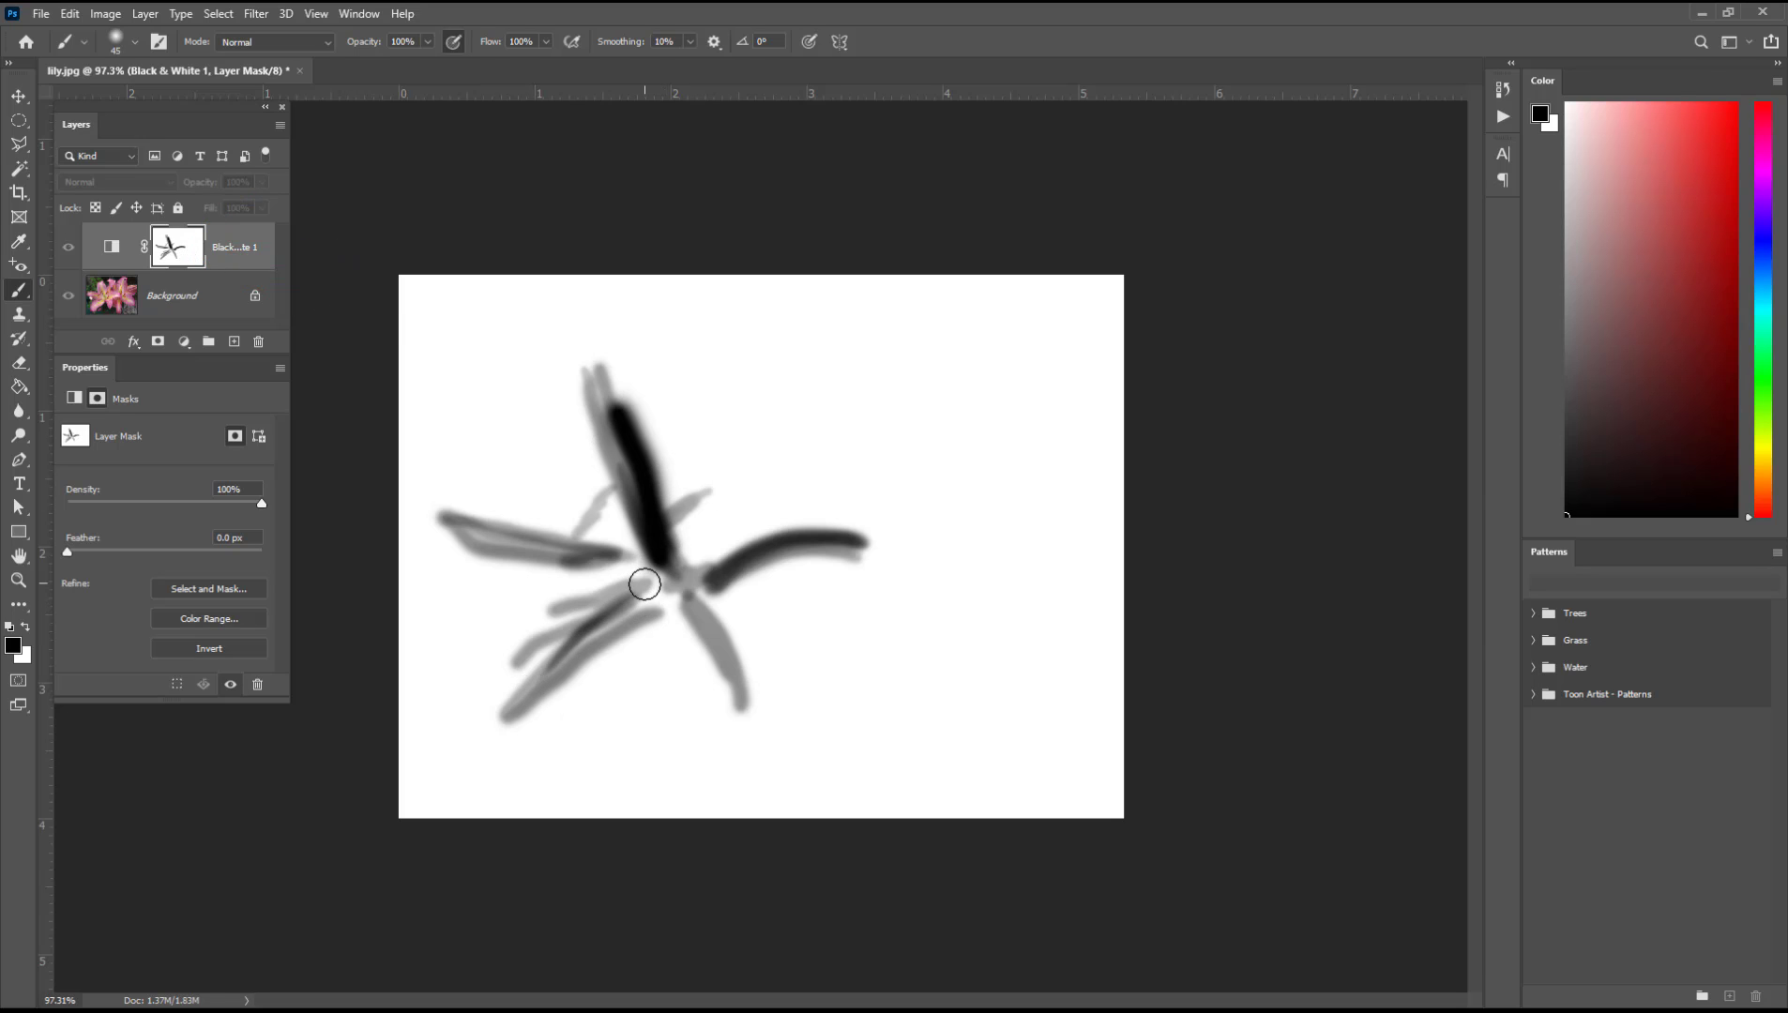
{"action": "left_click_drag", "start_coordinate": [622, 596], "coordinate": [577, 631]}
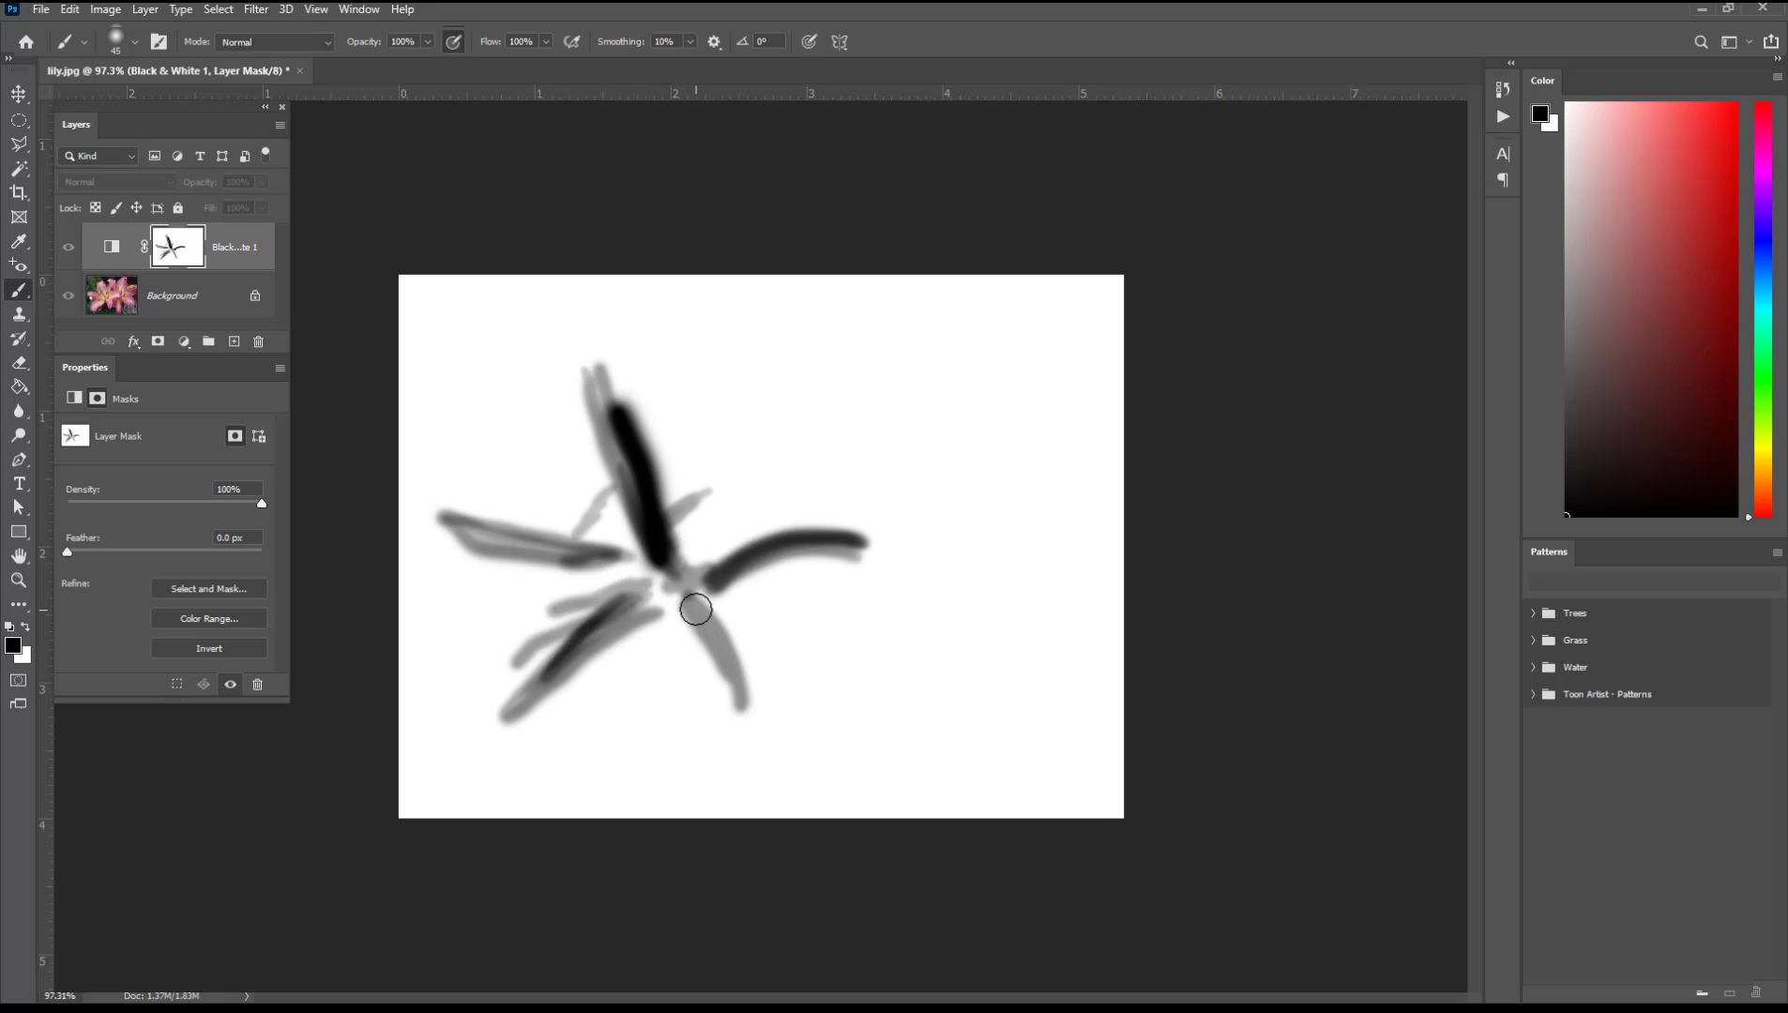
{"action": "mouse_move", "coordinate": [696, 610]}
{"action": "left_mouse_down"}
{"action": "mouse_move", "coordinate": [675, 567]}
{"action": "mouse_move", "coordinate": [722, 661]}
{"action": "left_mouse_up"}
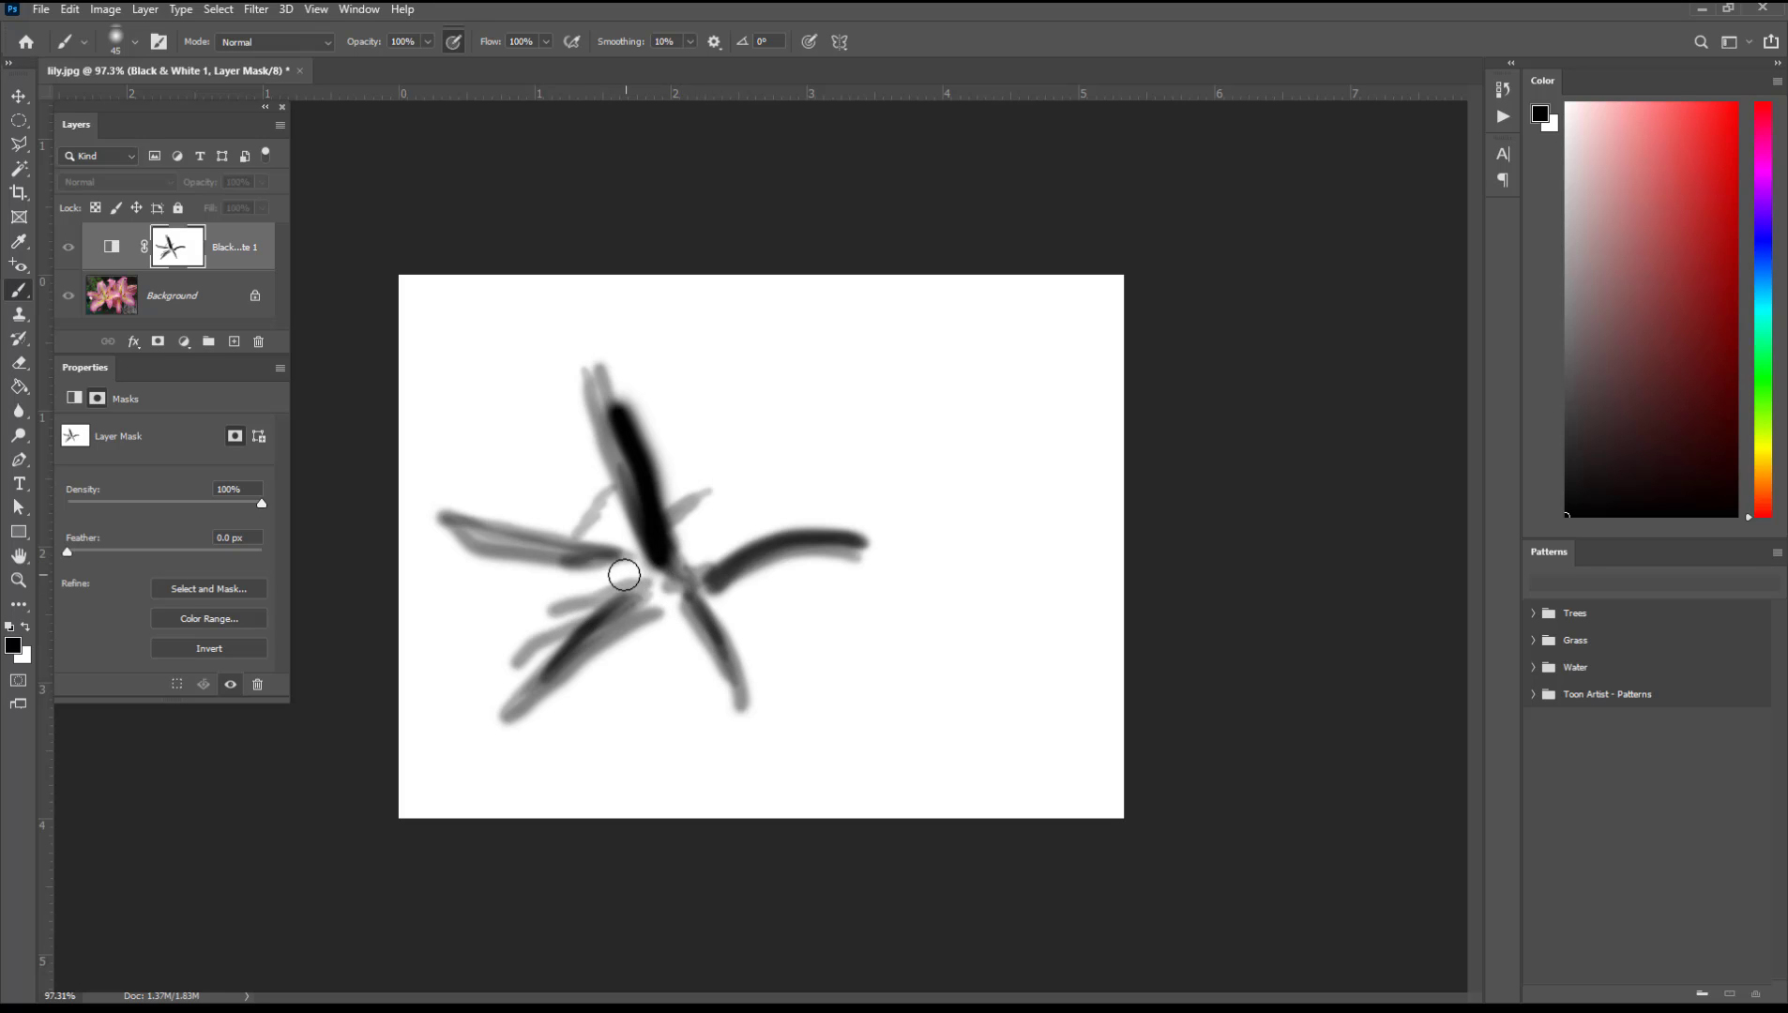
{"action": "left_click_drag", "start_coordinate": [591, 547], "coordinate": [676, 577]}
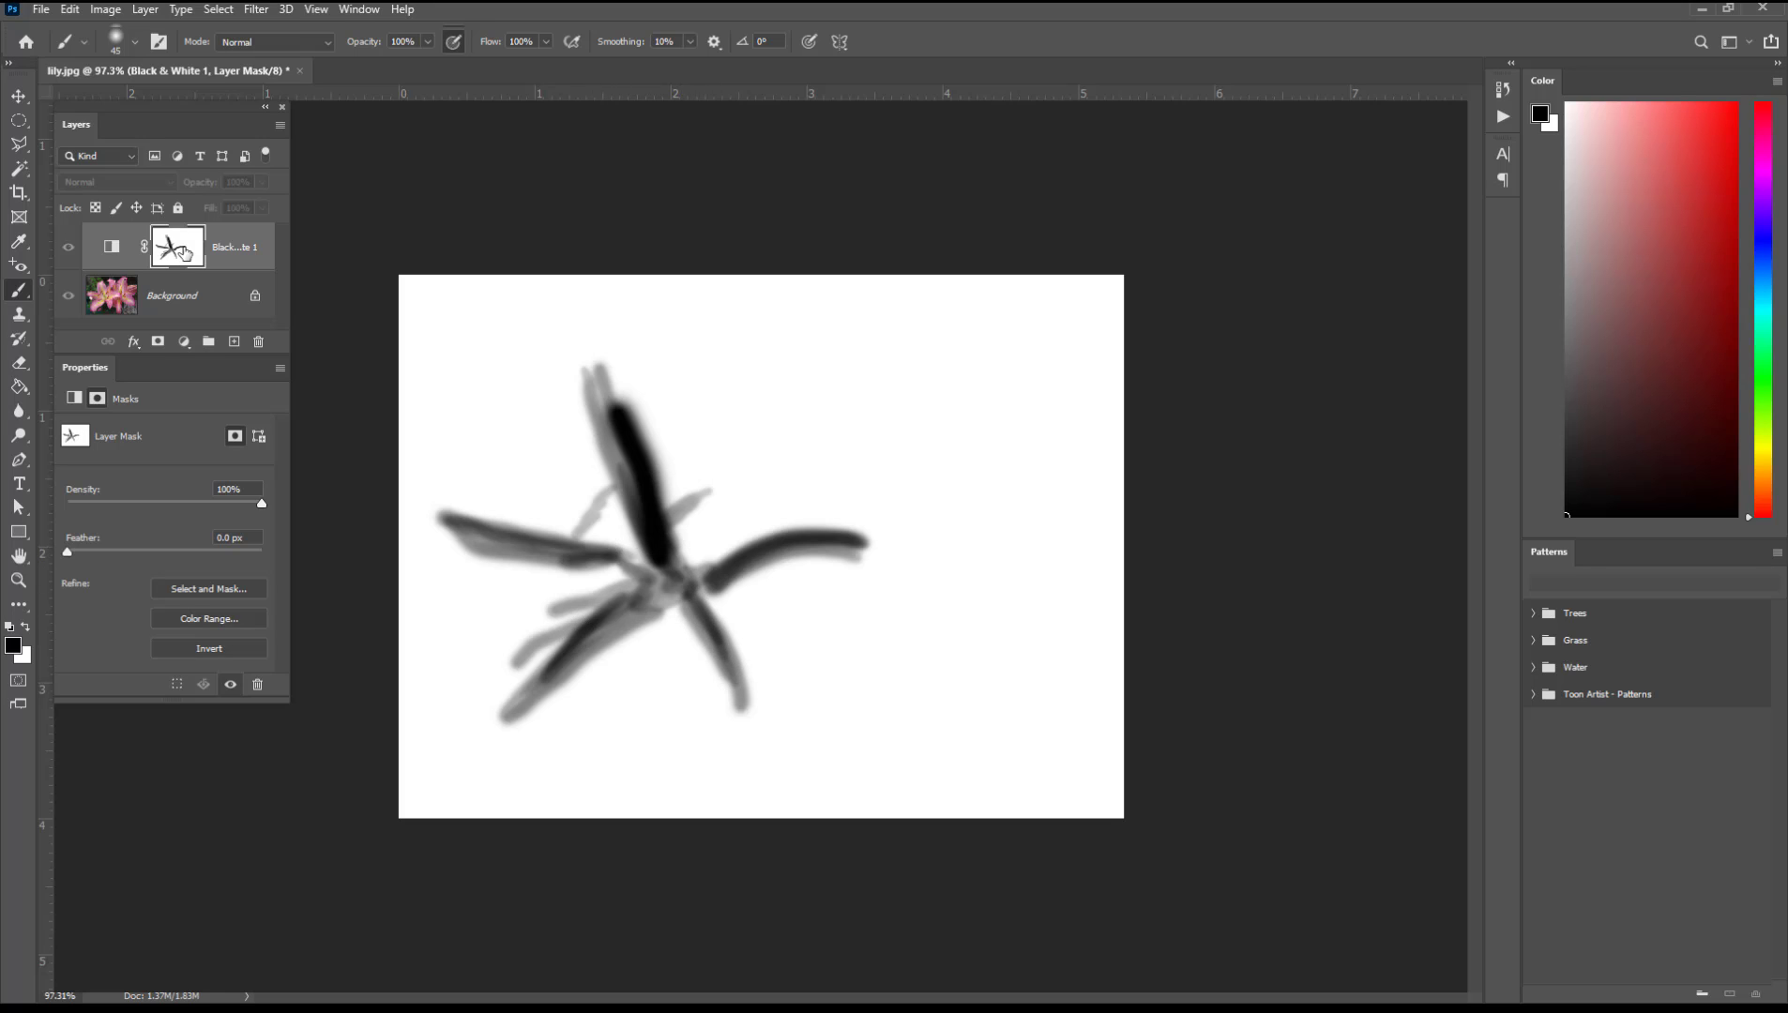
{"action": "key", "text": "alt"}
{"action": "left_click", "coordinate": [178, 254], "text": "alt"}
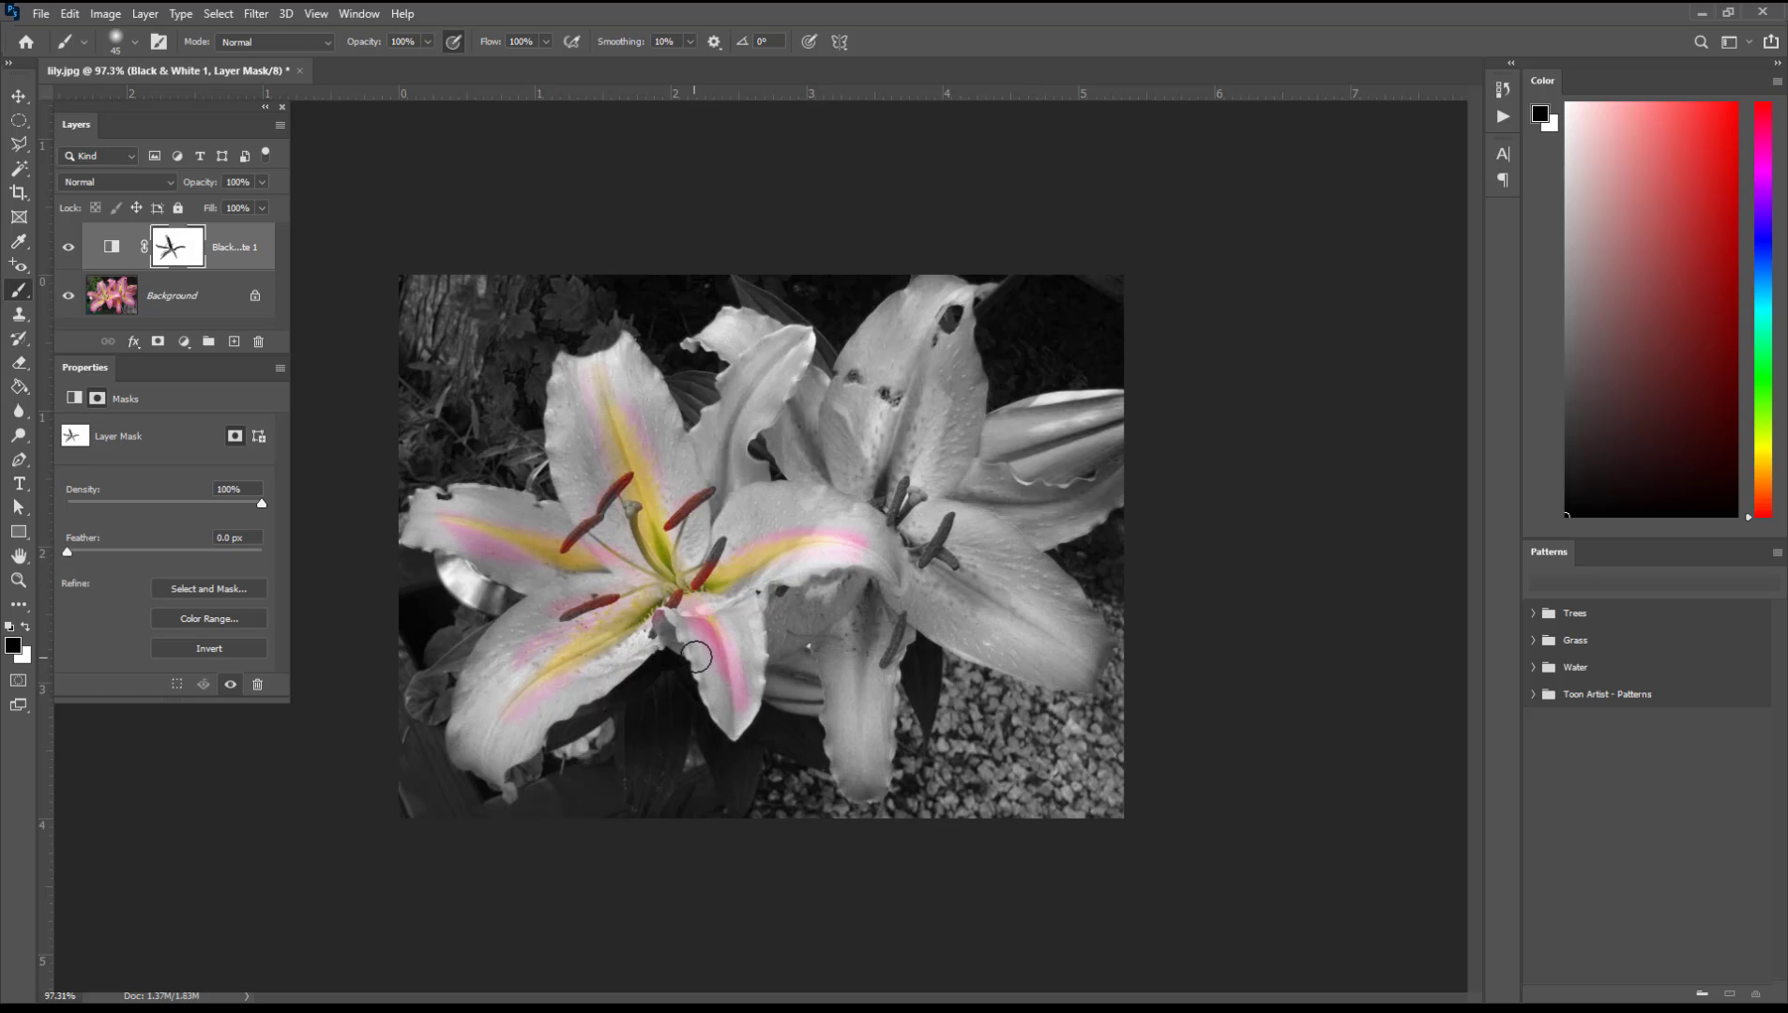
- Swap the foreground and background colours so that white is the brush's painting colour
{"action": "right_click", "coordinate": [662, 699]}
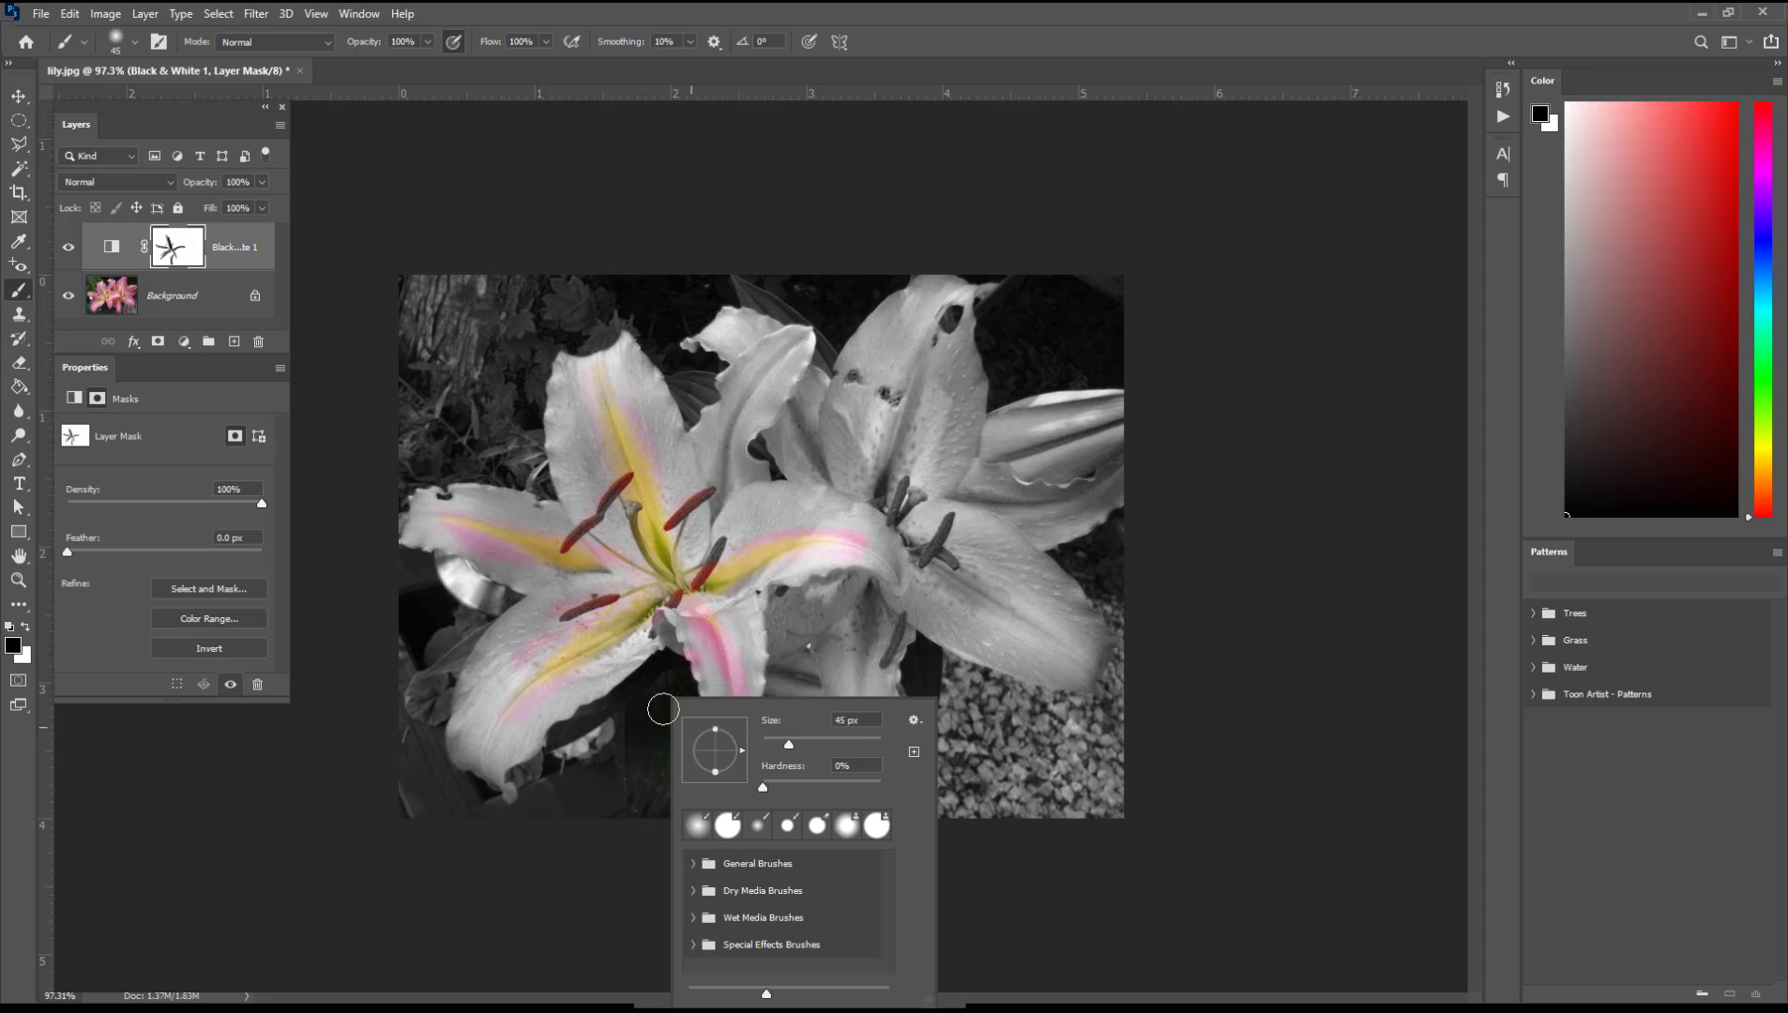
{"action": "key", "text": "Escape"}
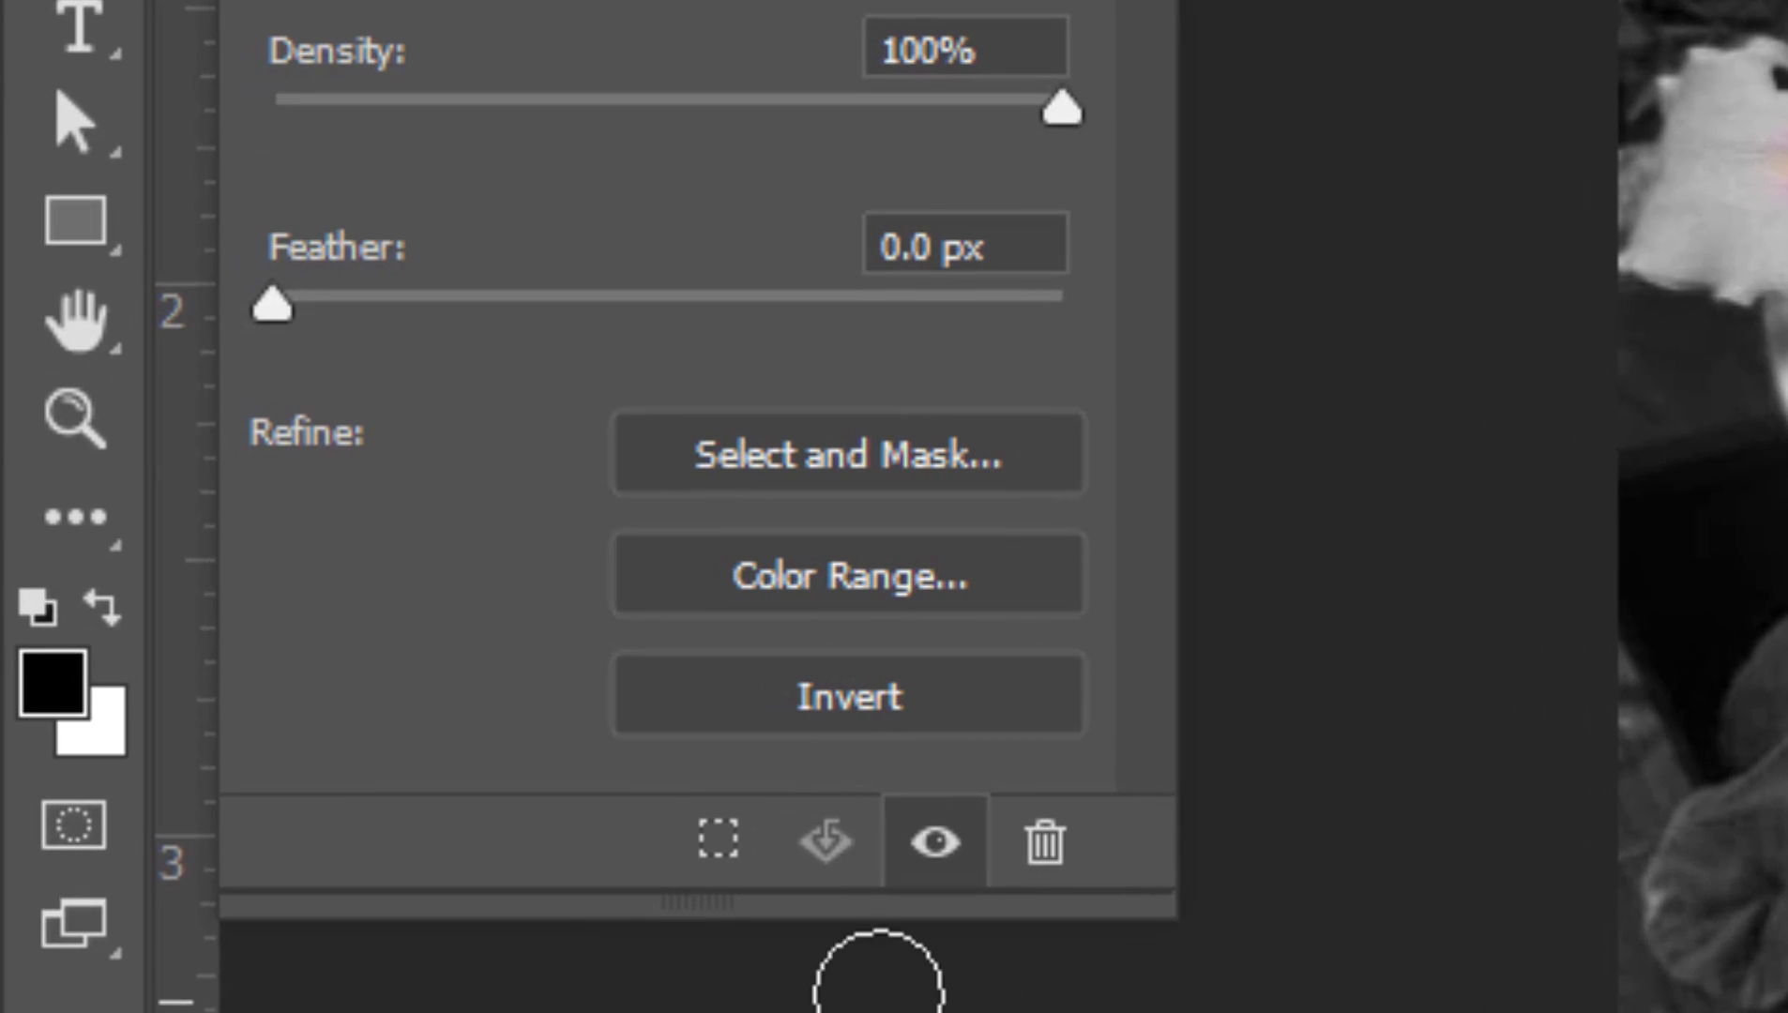
{"action": "left_click", "coordinate": [104, 607]}
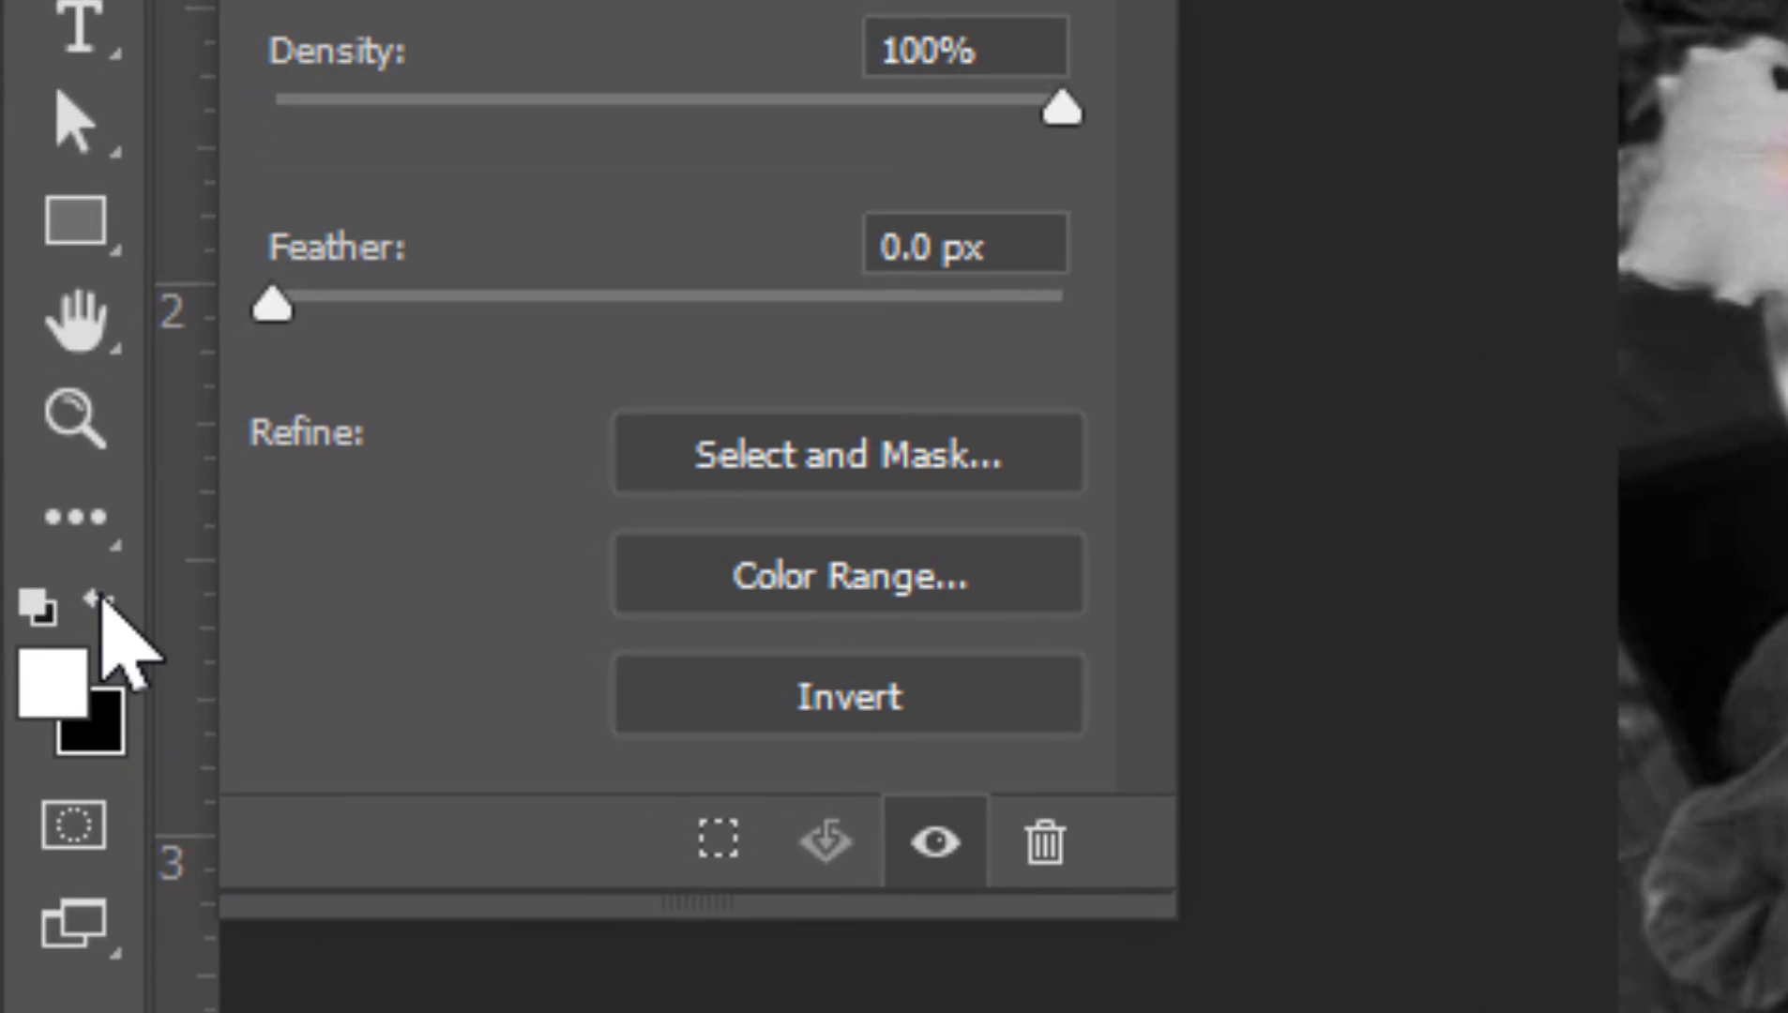
{"action": "left_click", "coordinate": [103, 608]}
{"action": "key", "text": "x"}
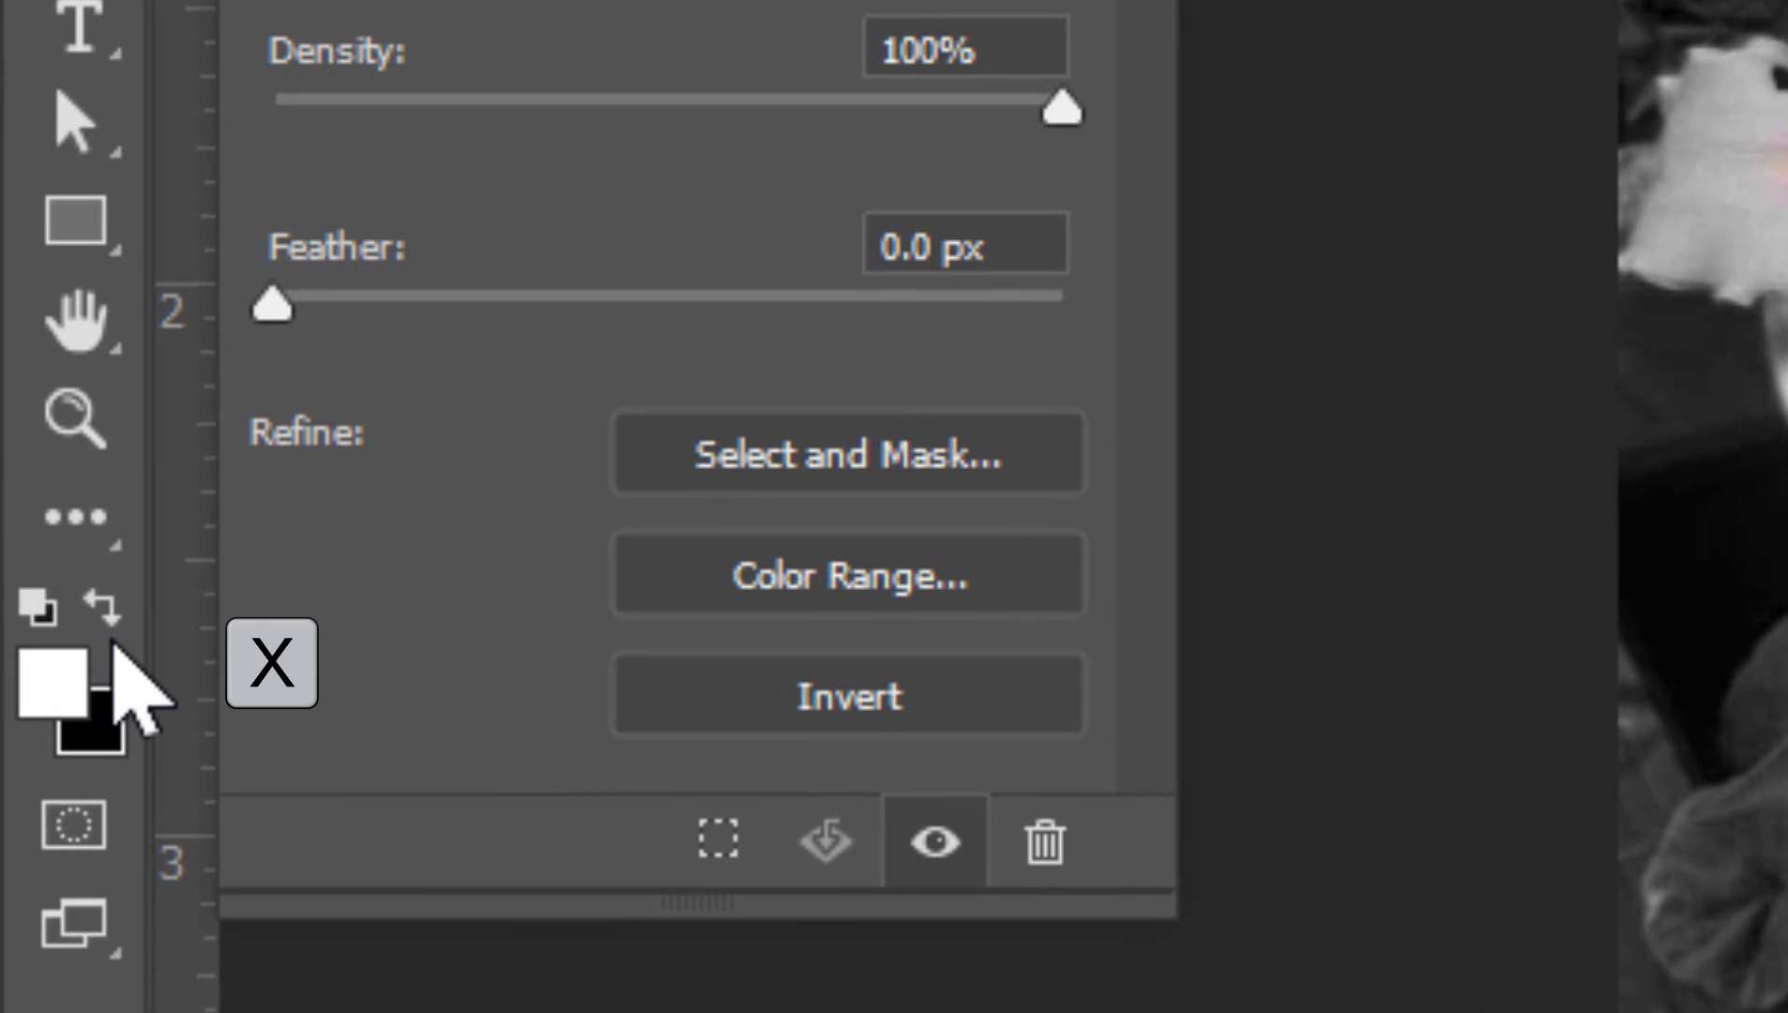
{"action": "key", "text": "x"}
{"action": "key", "text": "x"}
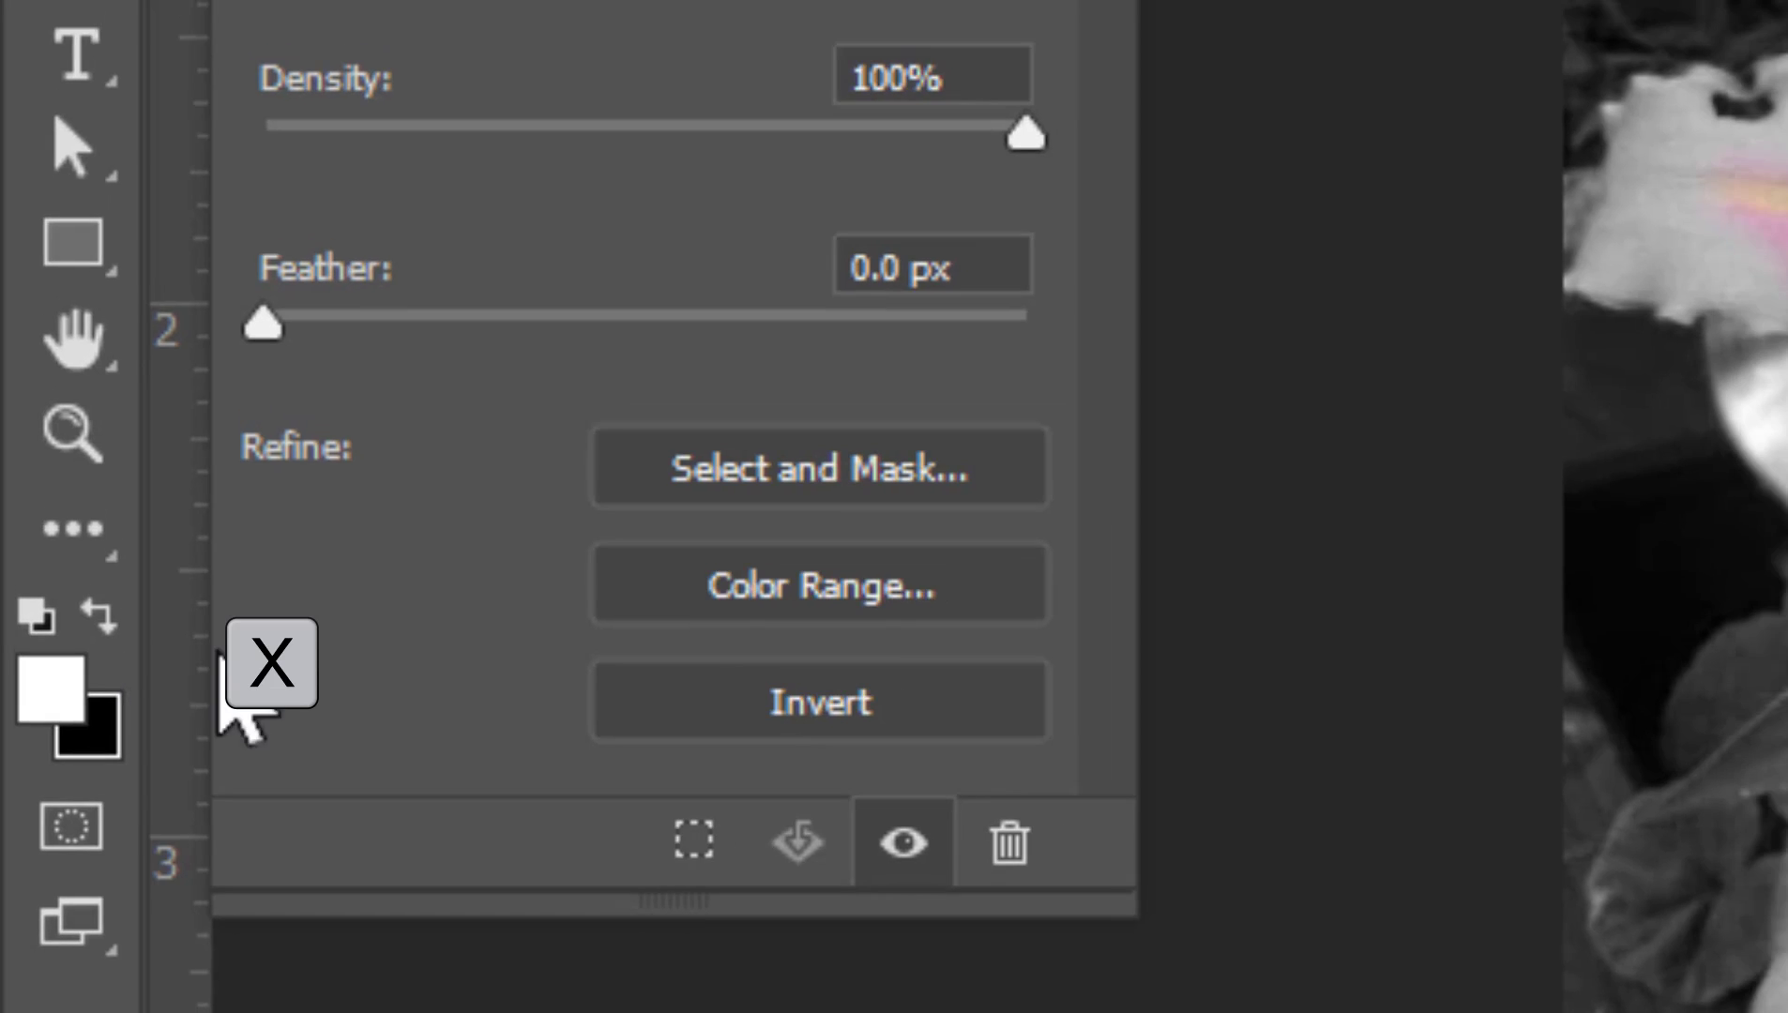